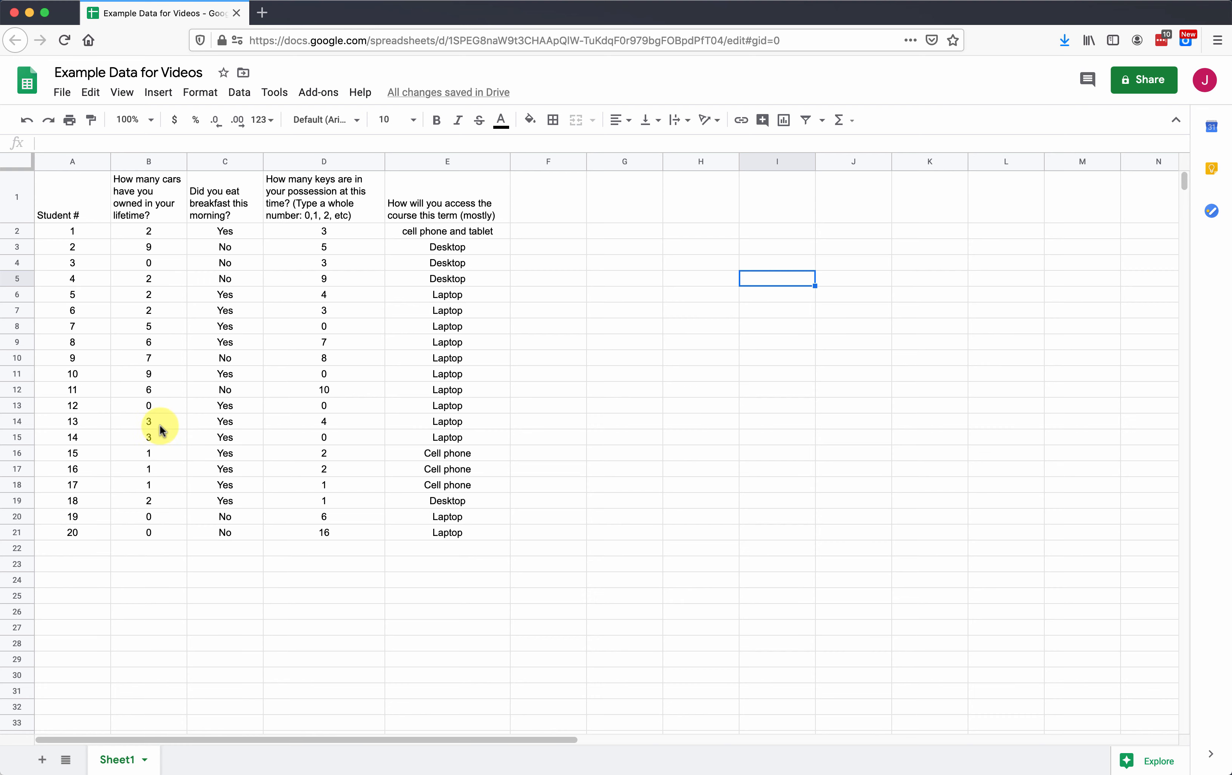
Insert a chart based on the cars-owned data in B1:B21 and the keys data in D1:D21
{"action": "left_click_drag", "start_coordinate": [160, 197], "coordinate": [160, 533]}
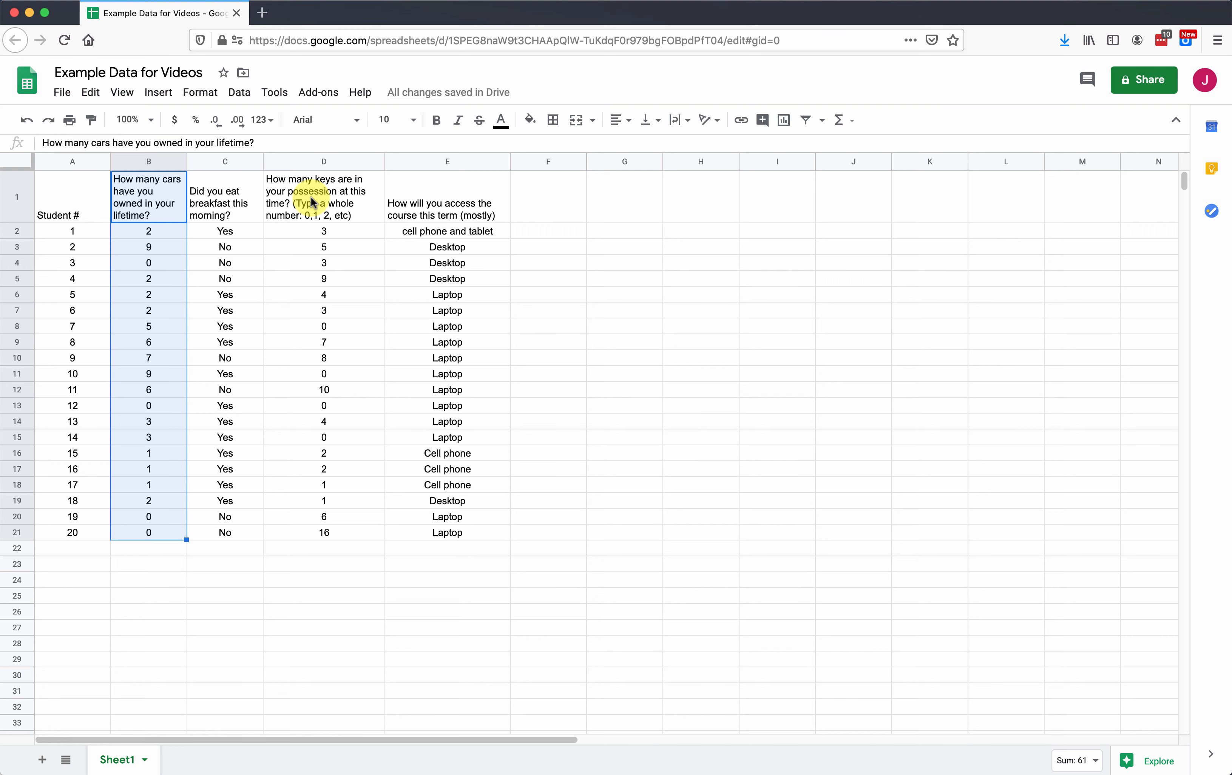
{"action": "left_click_drag", "start_coordinate": [312, 203], "coordinate": [311, 531]}
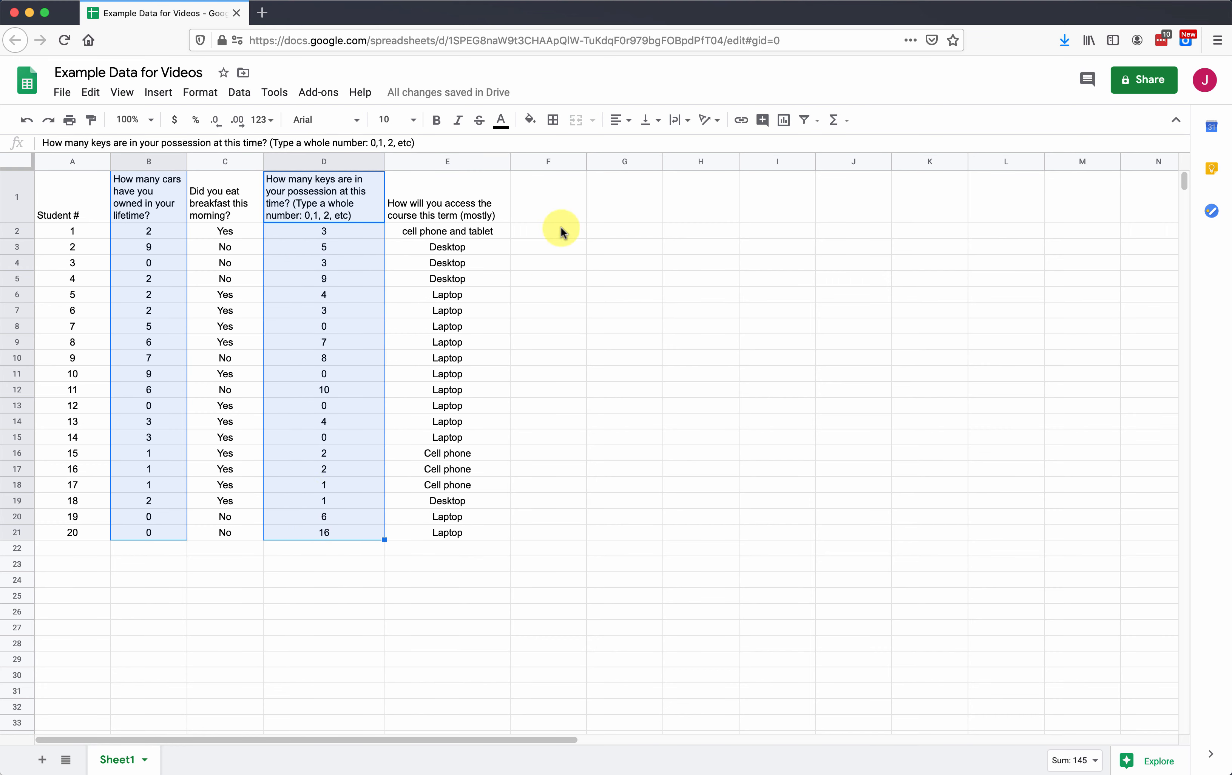
{"action": "left_click", "coordinate": [159, 94]}
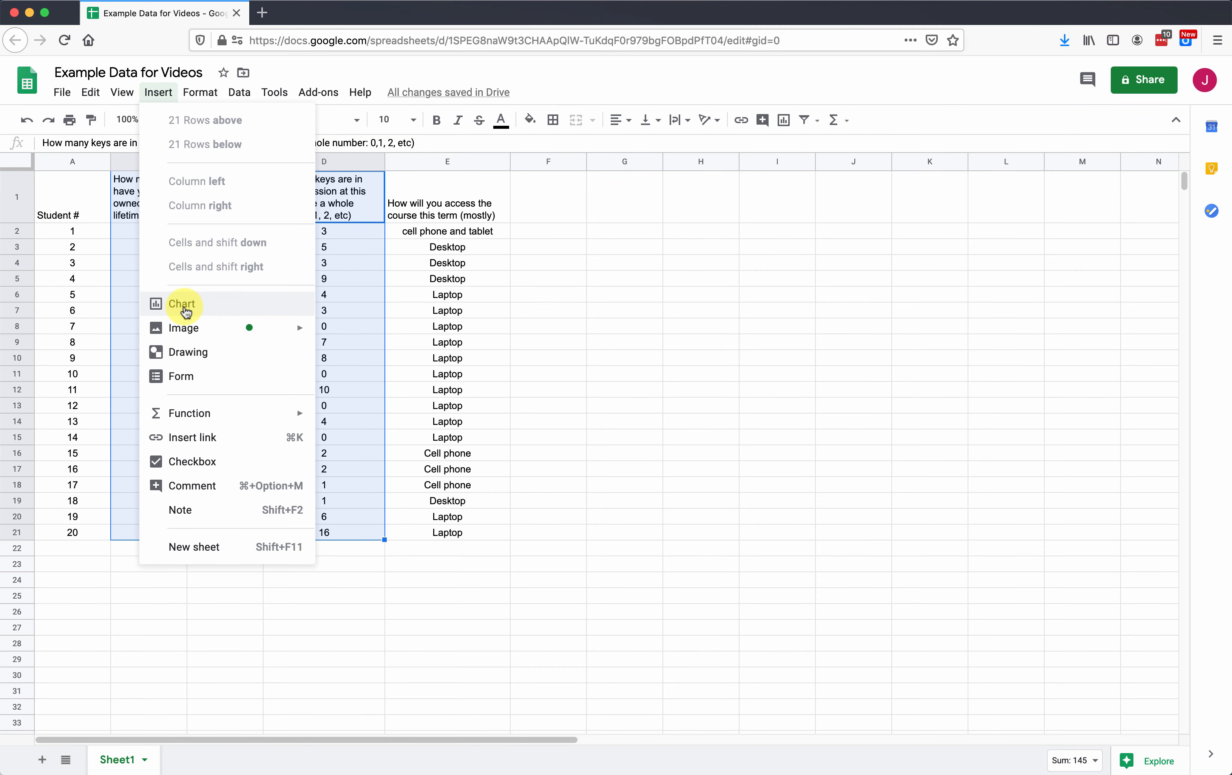
{"action": "left_click", "coordinate": [184, 306]}
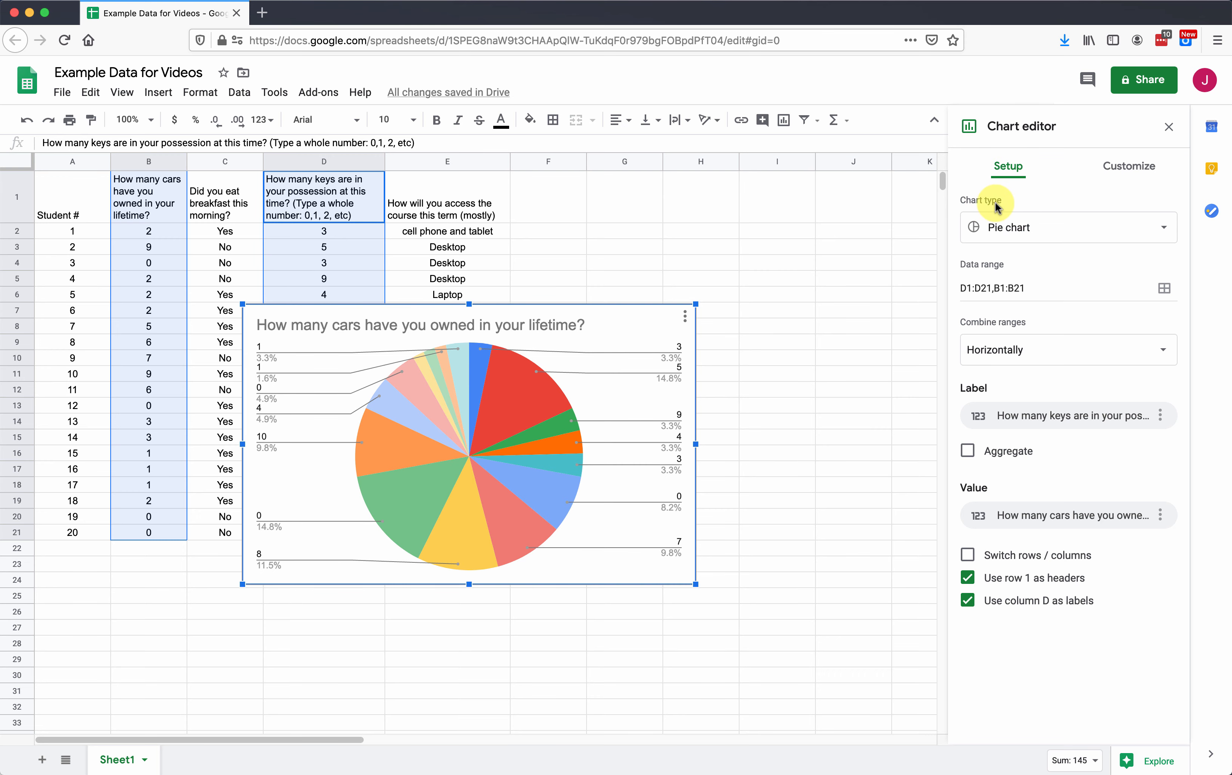
Change the chart type to Scatter chart
{"action": "left_click", "coordinate": [1094, 220]}
{"action": "scroll", "coordinate": [1013, 540], "scroll_direction": "down", "scroll_amount": 3}
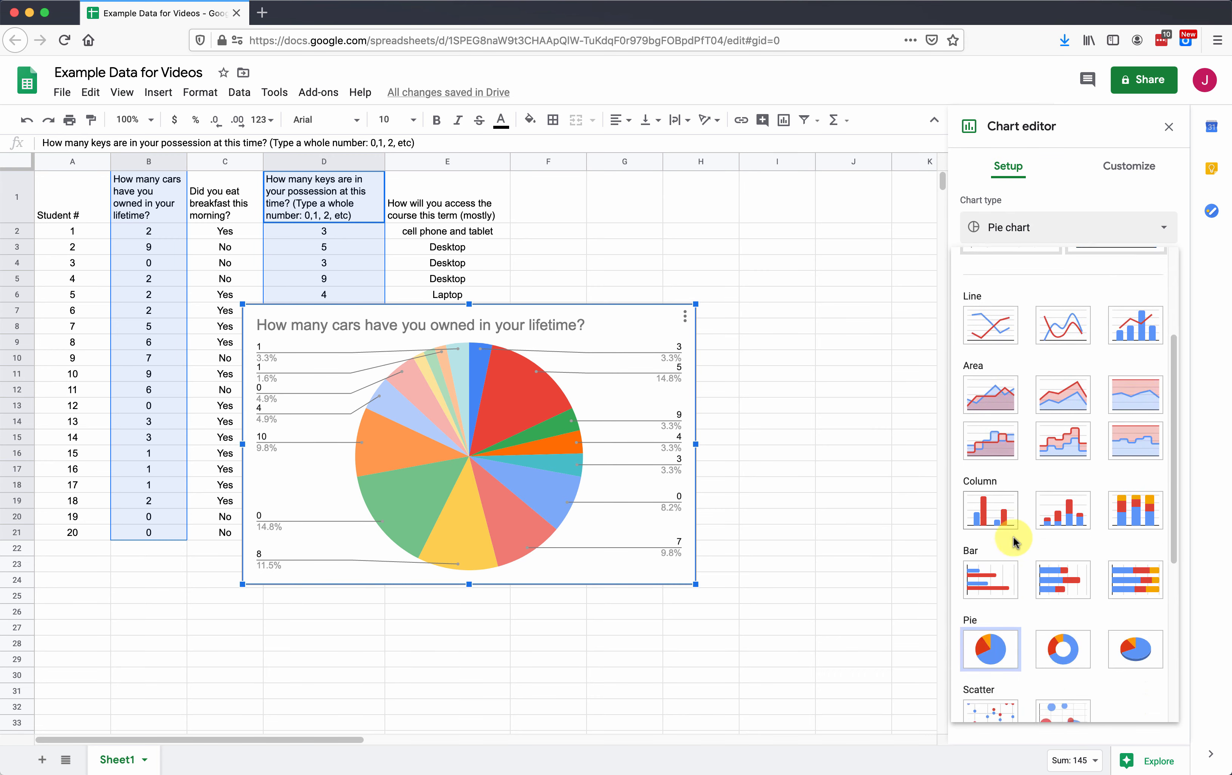
{"action": "scroll", "coordinate": [1014, 540], "scroll_direction": "down", "scroll_amount": 3}
{"action": "left_click", "coordinate": [994, 573]}
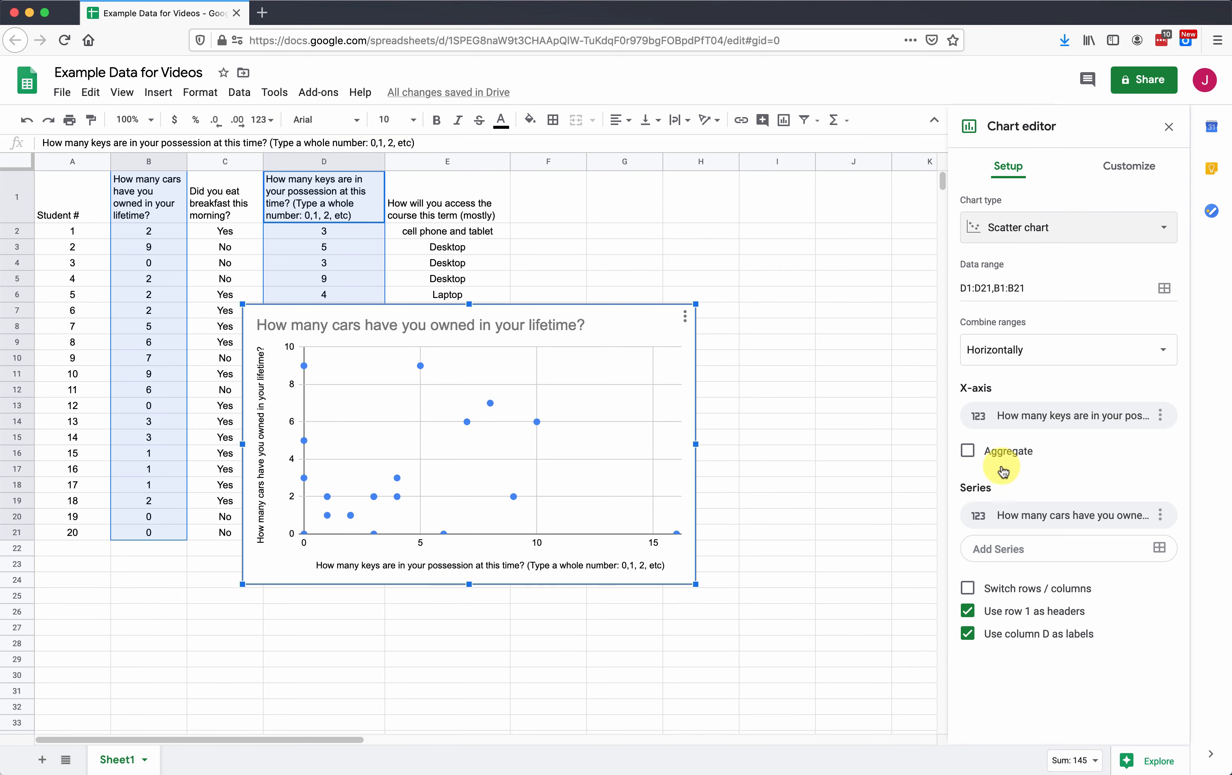
Reselect the keys column, Sheet1!D1:D21, as the data range of the scatter chart's X-axis
{"action": "left_click", "coordinate": [1161, 417]}
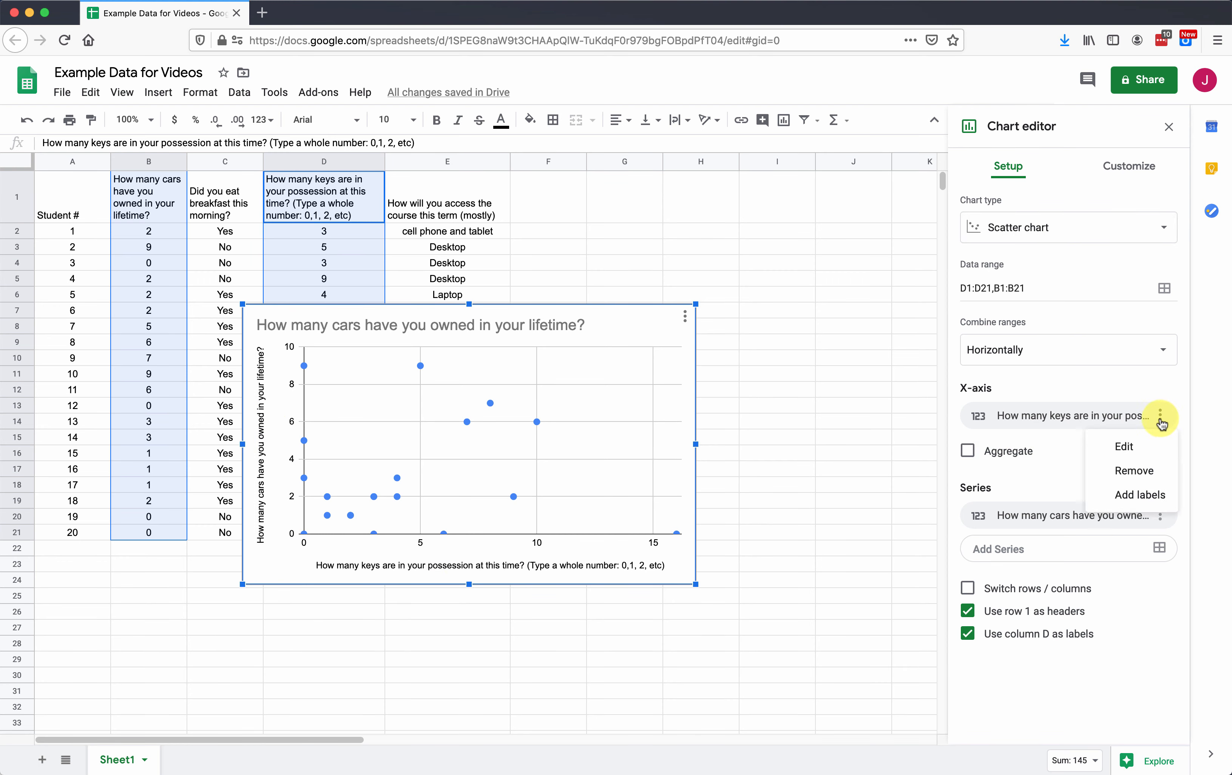
{"action": "left_click", "coordinate": [1126, 446]}
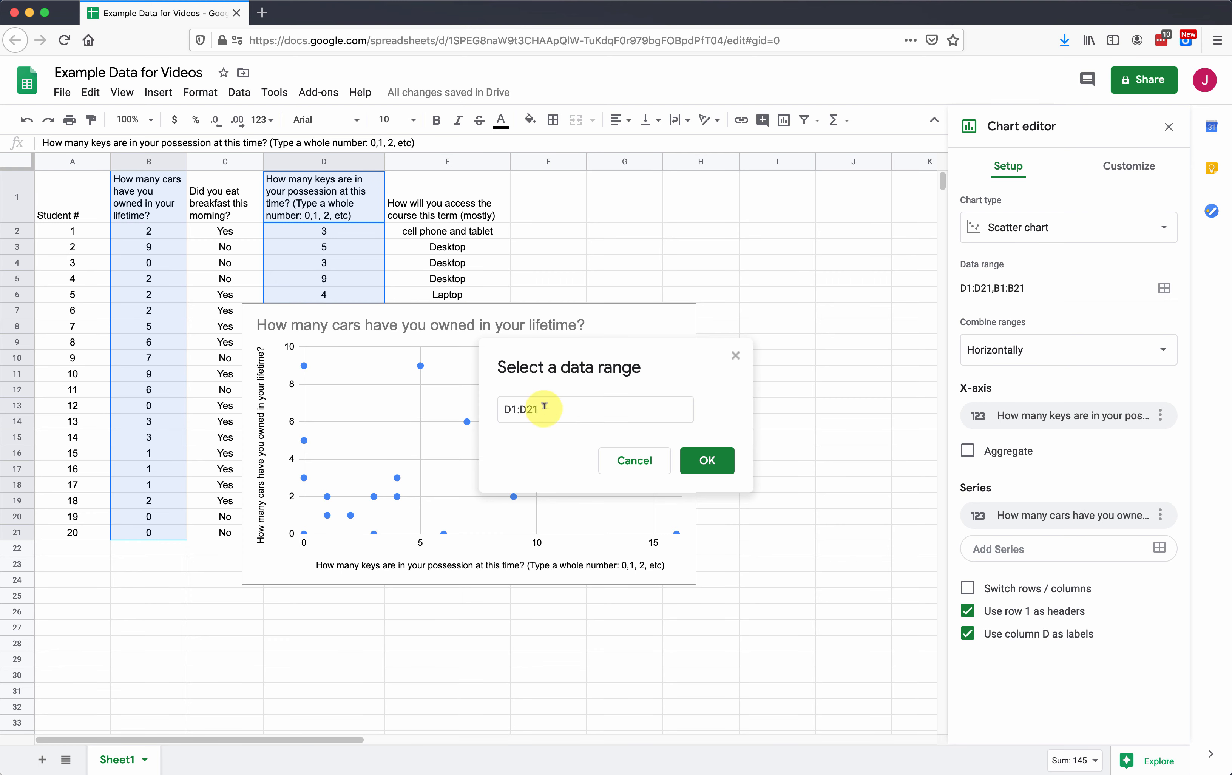
{"action": "left_click_drag", "start_coordinate": [544, 406], "coordinate": [488, 402]}
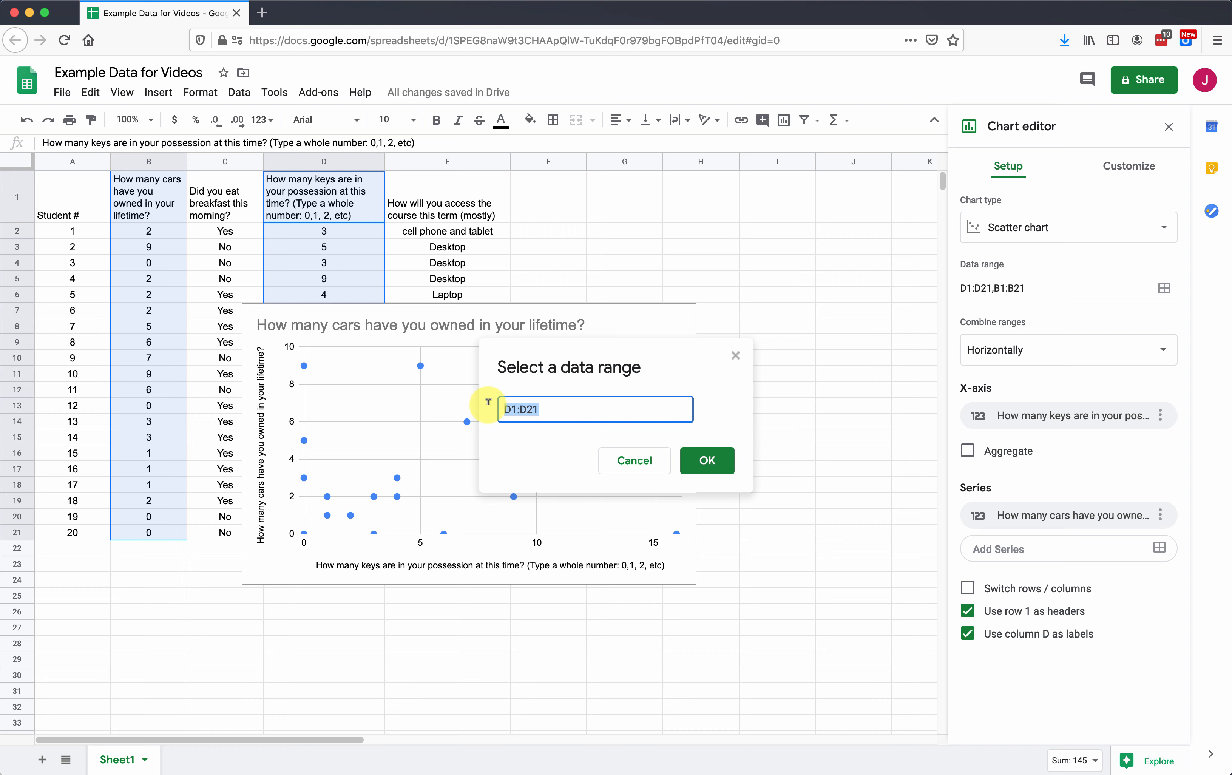
{"action": "key", "text": "BackSpace"}
{"action": "left_click", "coordinate": [323, 206]}
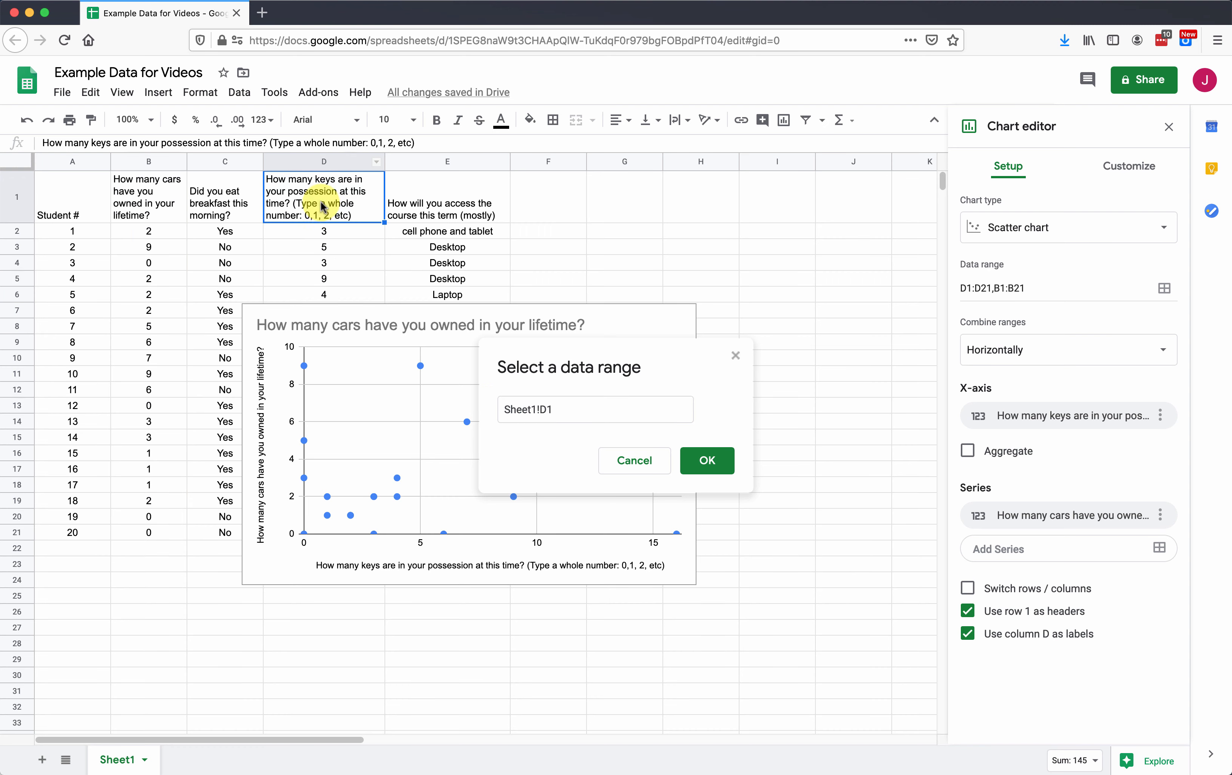
{"action": "left_click_drag", "start_coordinate": [322, 207], "coordinate": [319, 535]}
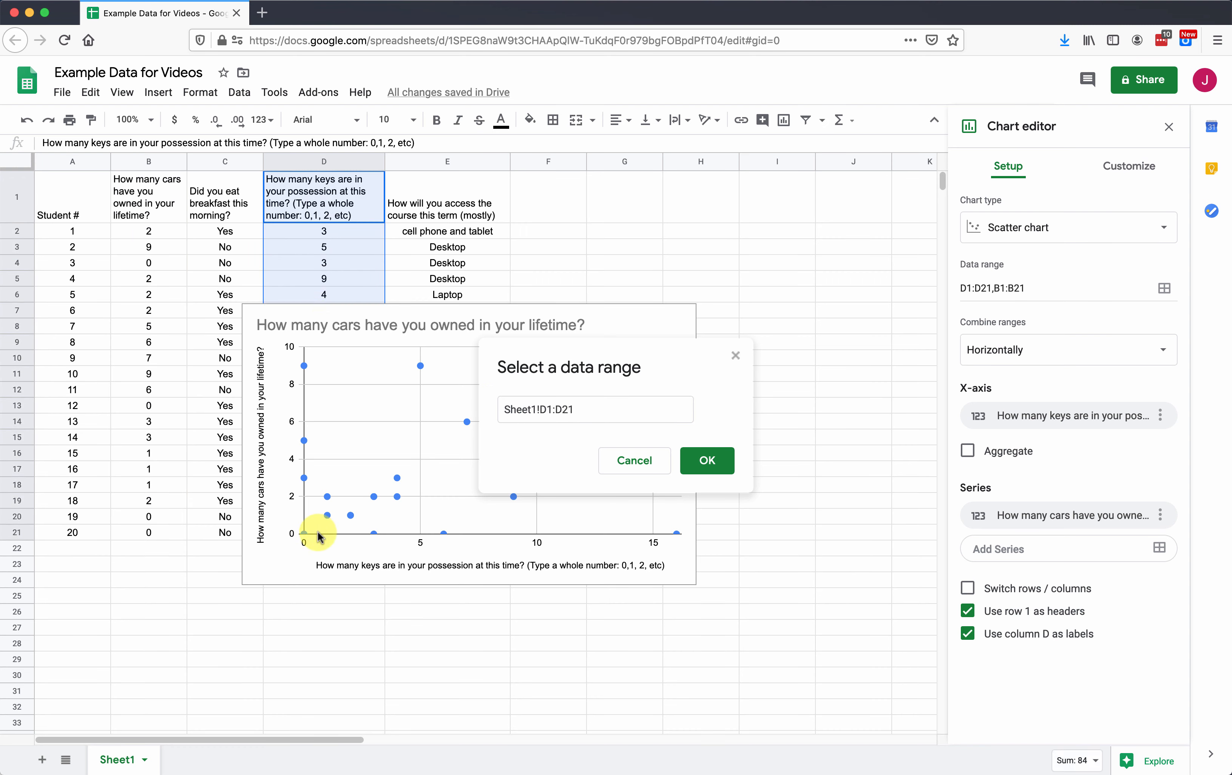
{"action": "left_click", "coordinate": [708, 459]}
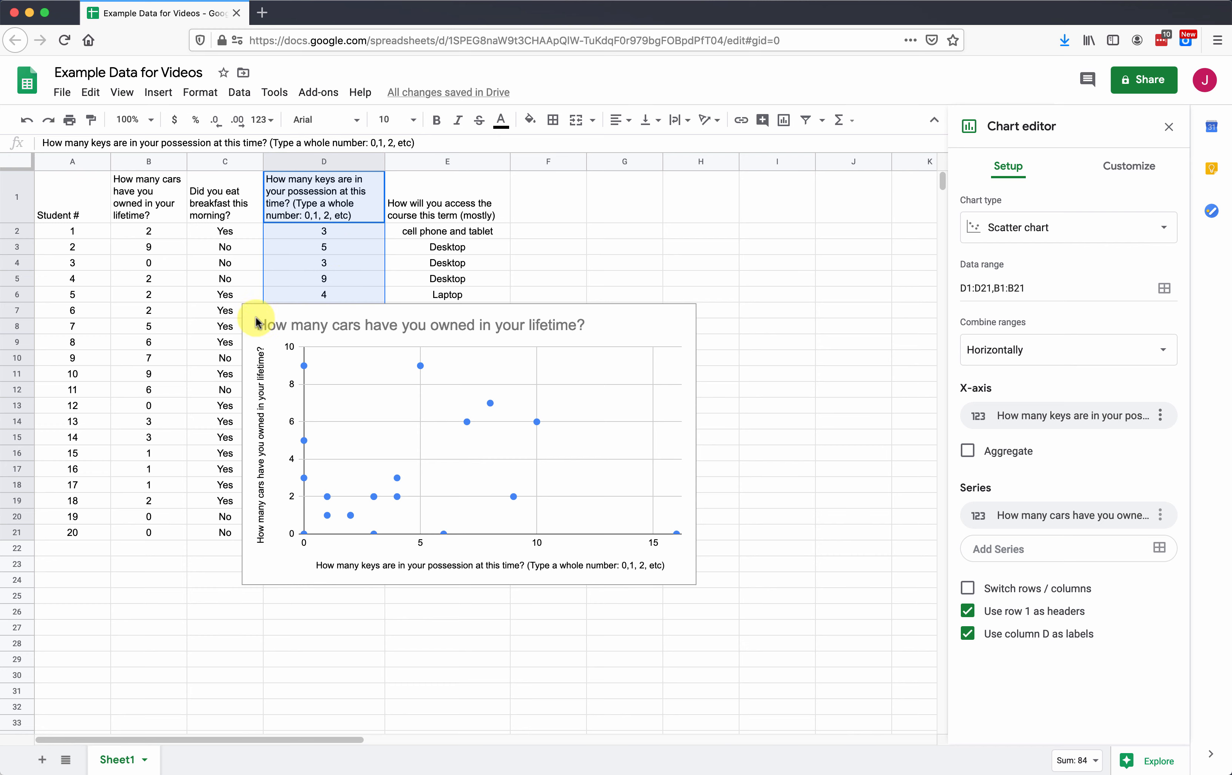
Move the chart up and across so it spans columns E to J, starting at row 3
{"action": "left_click_drag", "start_coordinate": [256, 322], "coordinate": [482, 267]}
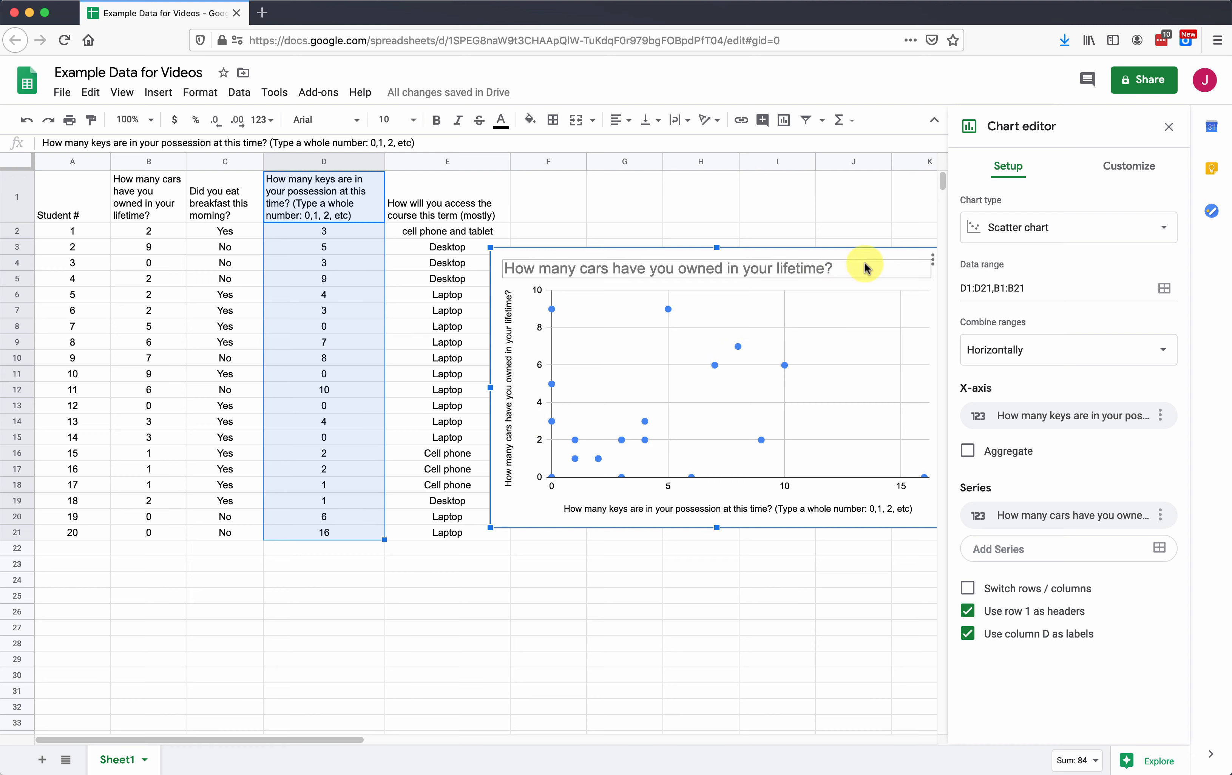
{"action": "left_click_drag", "start_coordinate": [867, 262], "coordinate": [777, 261]}
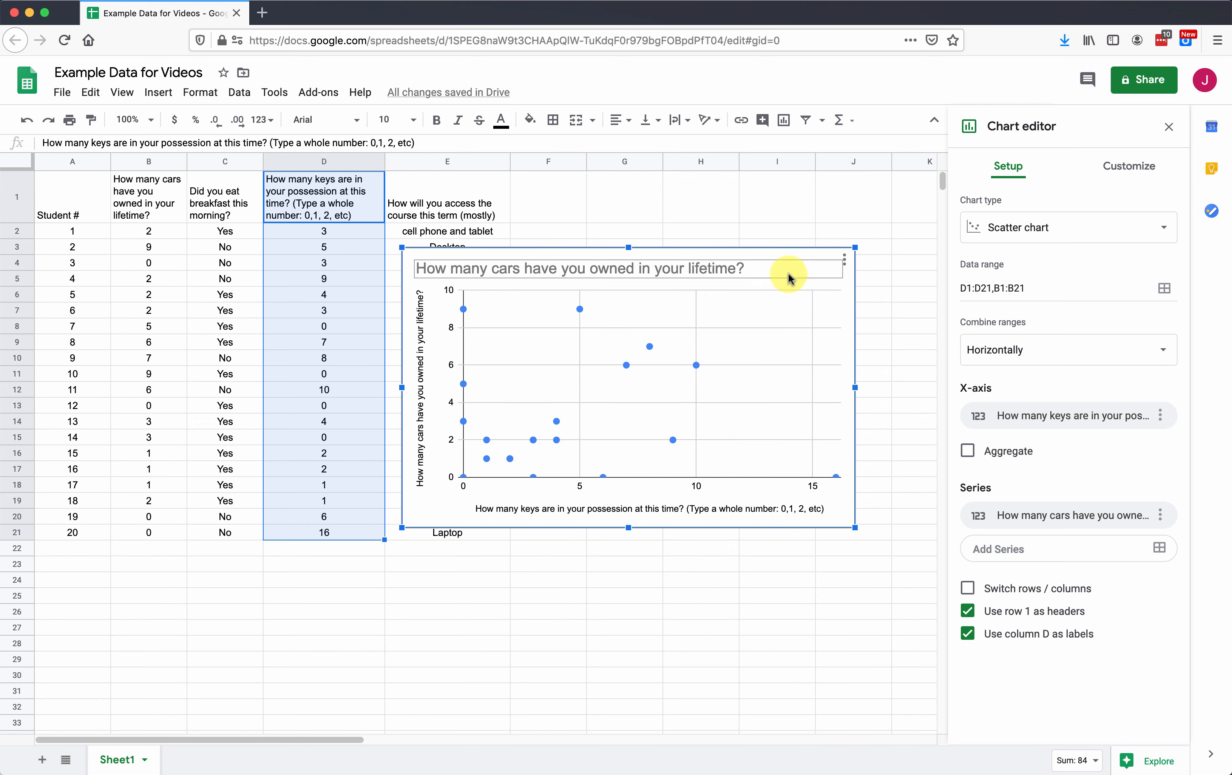
Set the chart title to "Relationship between keys and cars owned (students)"
{"action": "left_click", "coordinate": [662, 512]}
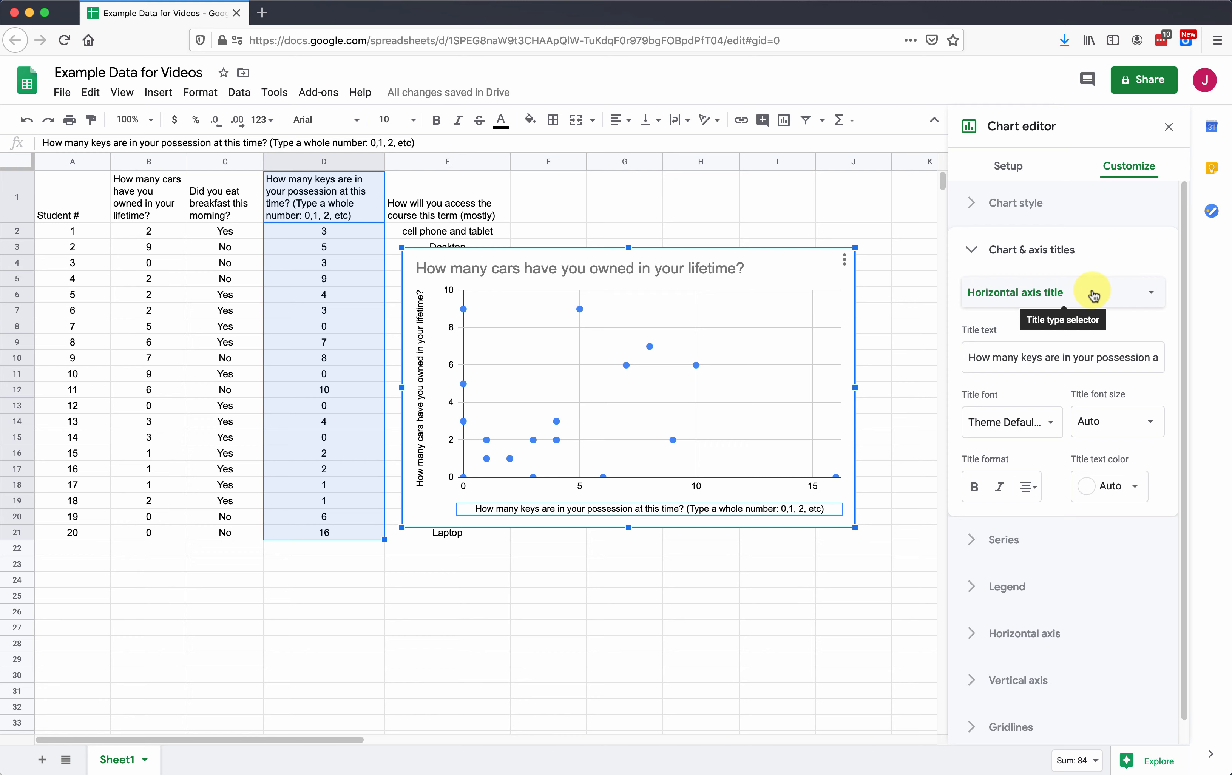
{"action": "left_click", "coordinate": [1116, 296]}
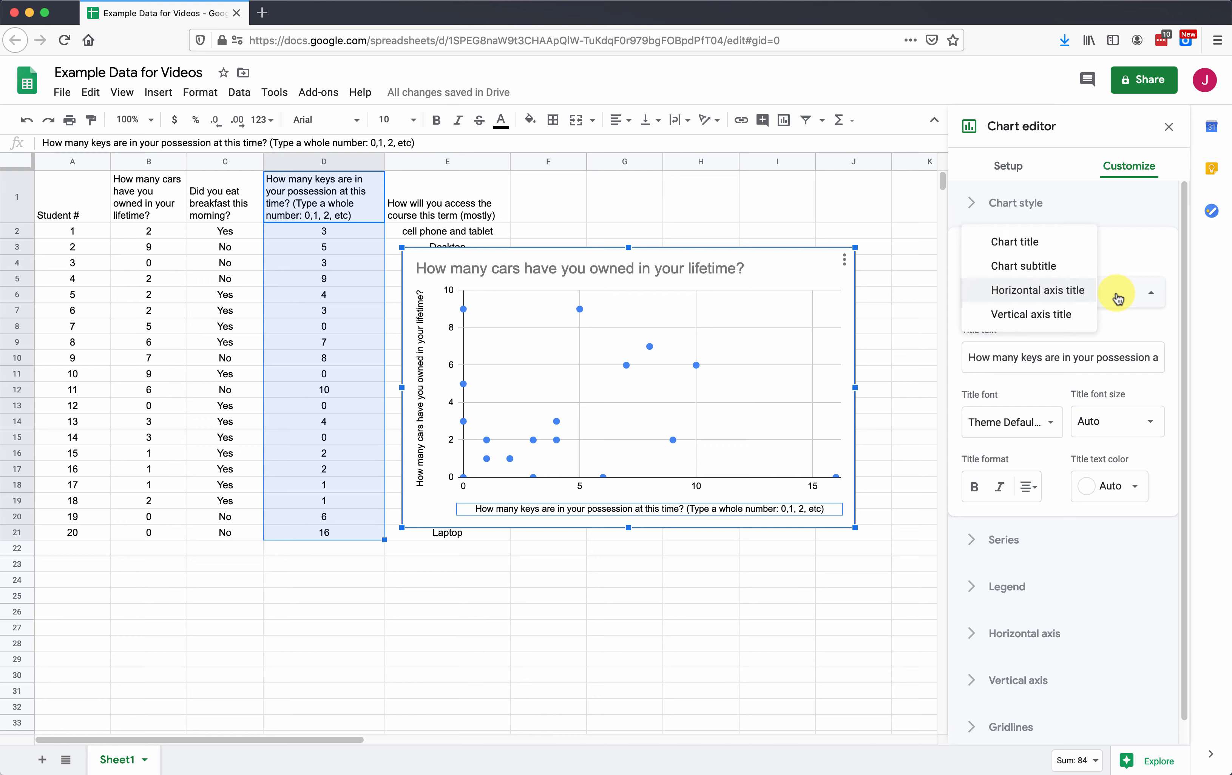
{"action": "left_click", "coordinate": [1052, 315]}
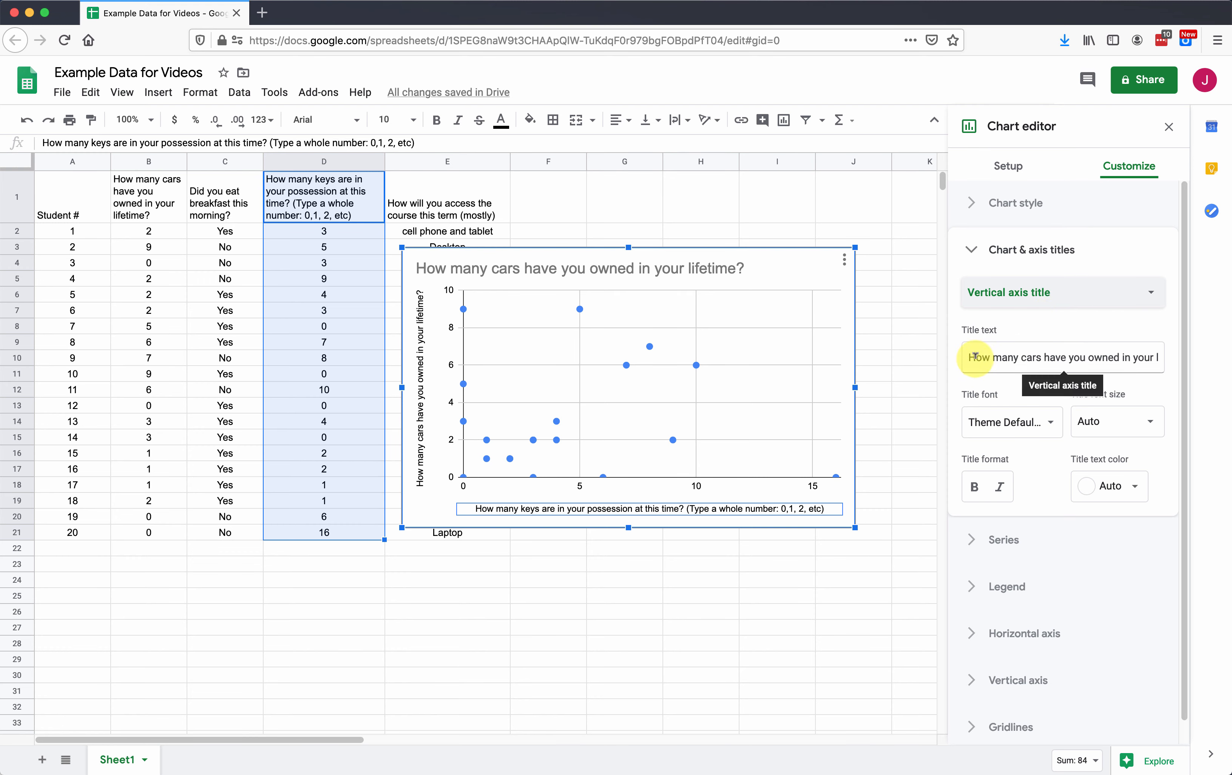
{"action": "left_click", "coordinate": [1082, 290]}
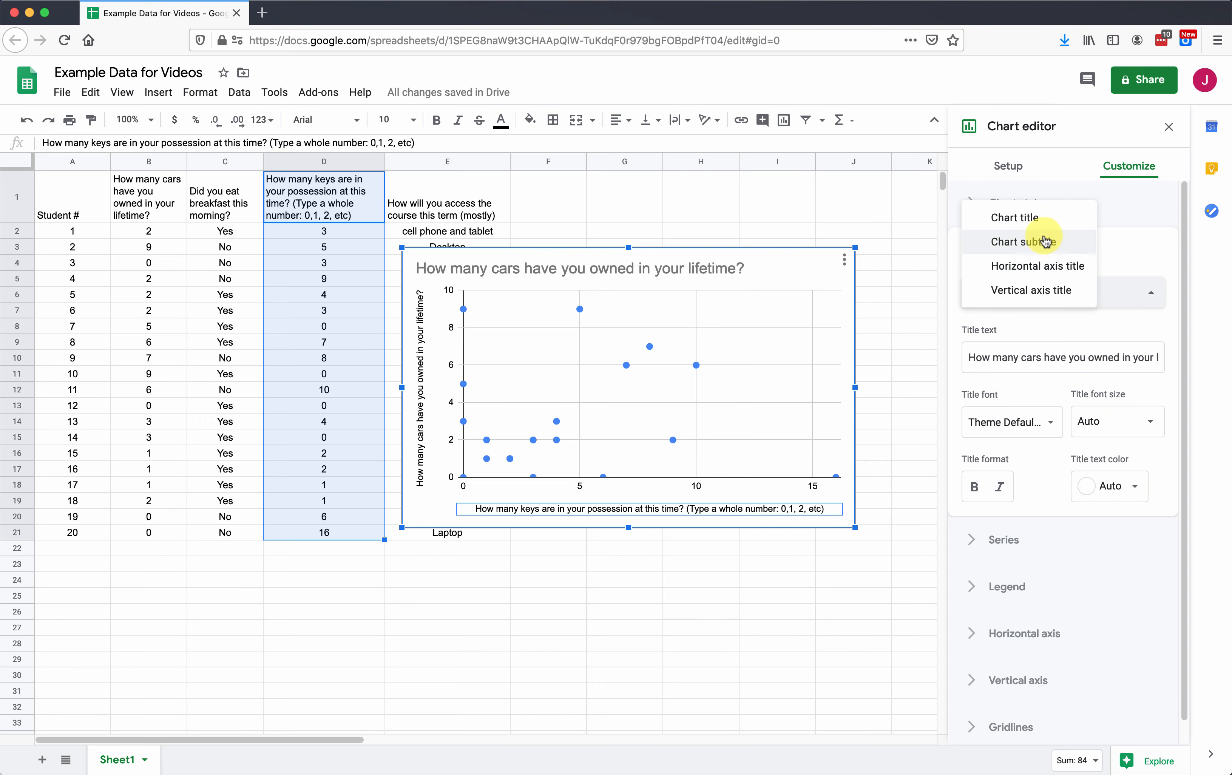
{"action": "left_click", "coordinate": [1044, 222]}
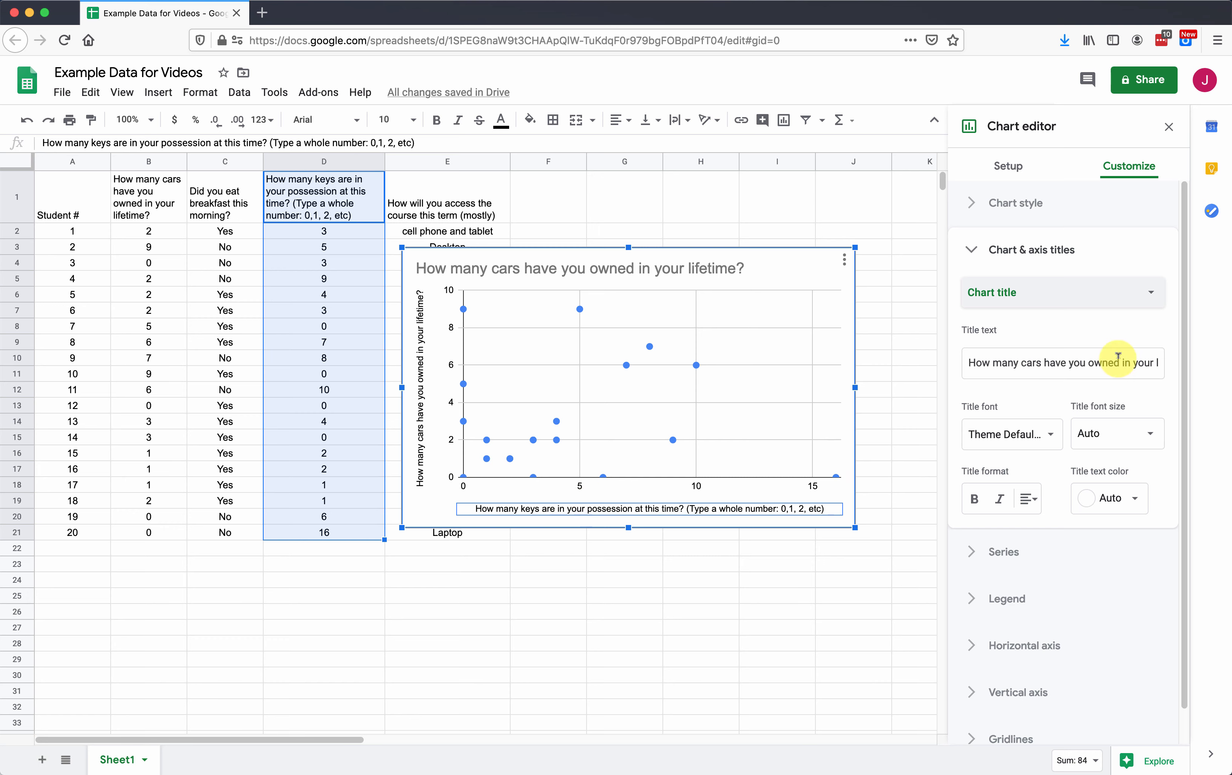
{"action": "left_click", "coordinate": [1031, 296]}
{"action": "left_click", "coordinate": [1026, 290]}
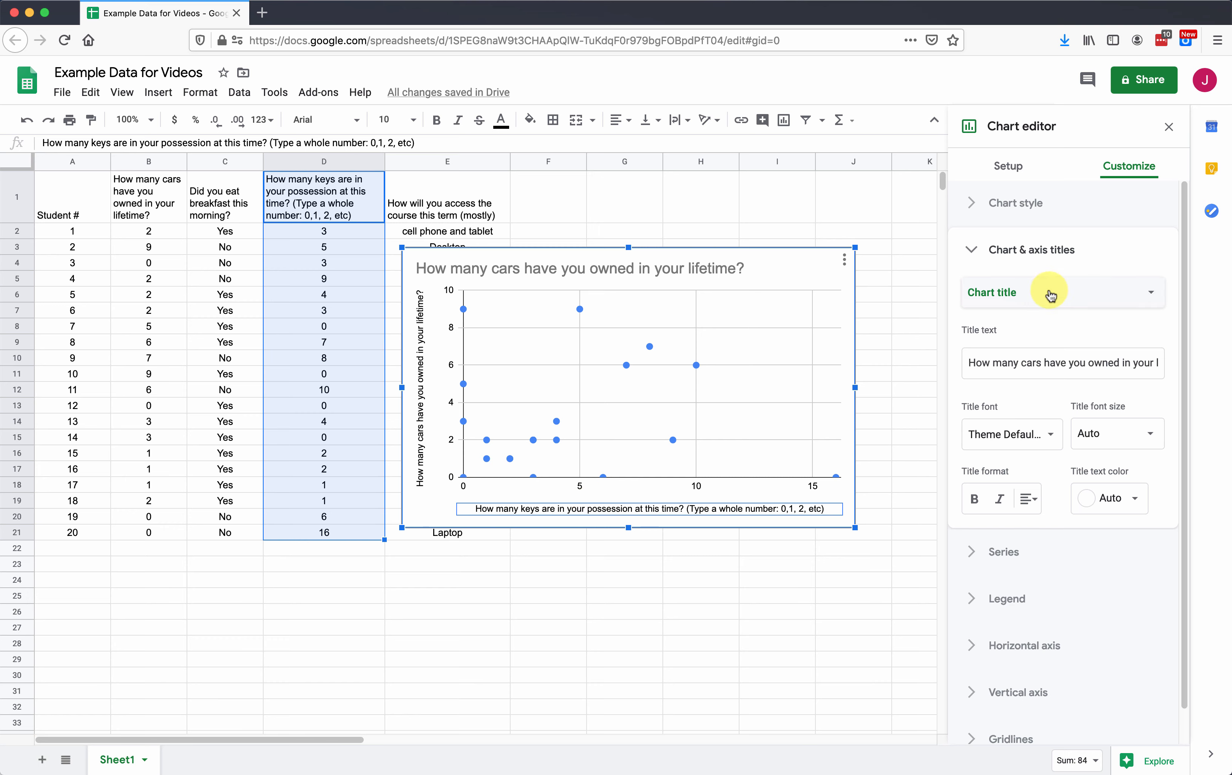
{"action": "left_click", "coordinate": [973, 362]}
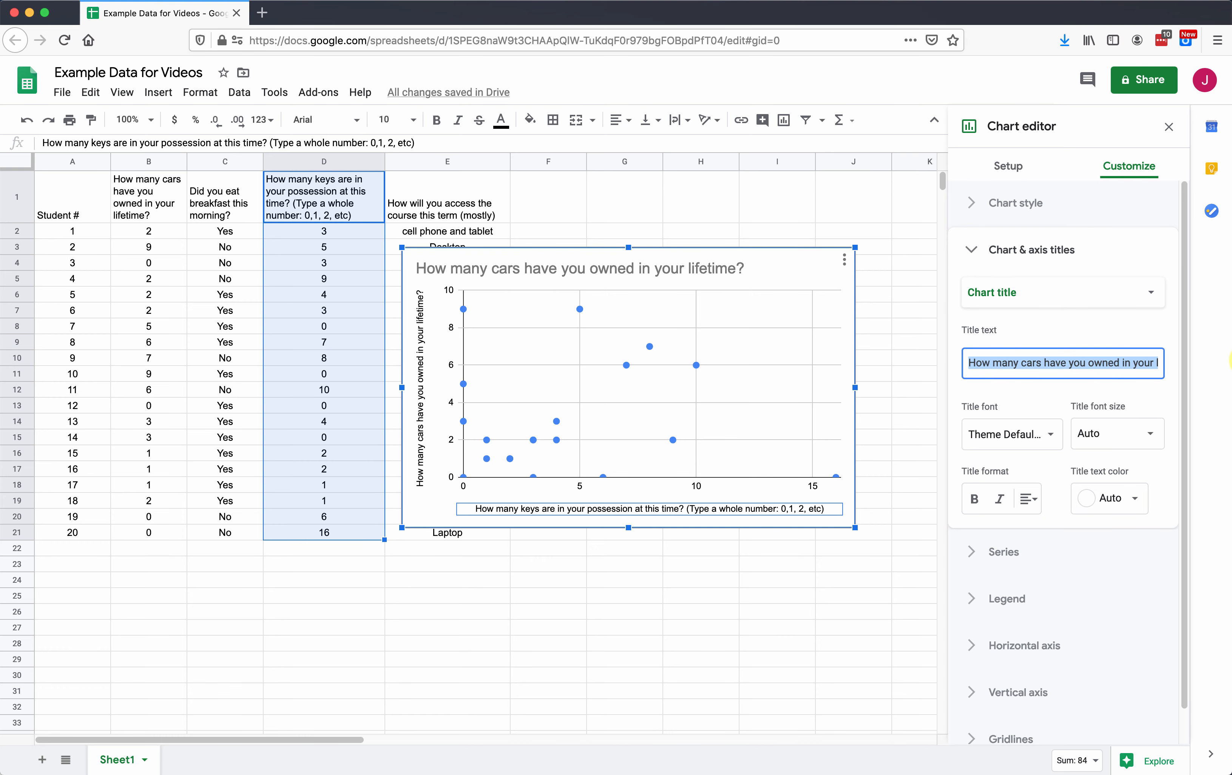
{"action": "type", "text": "Rel"}
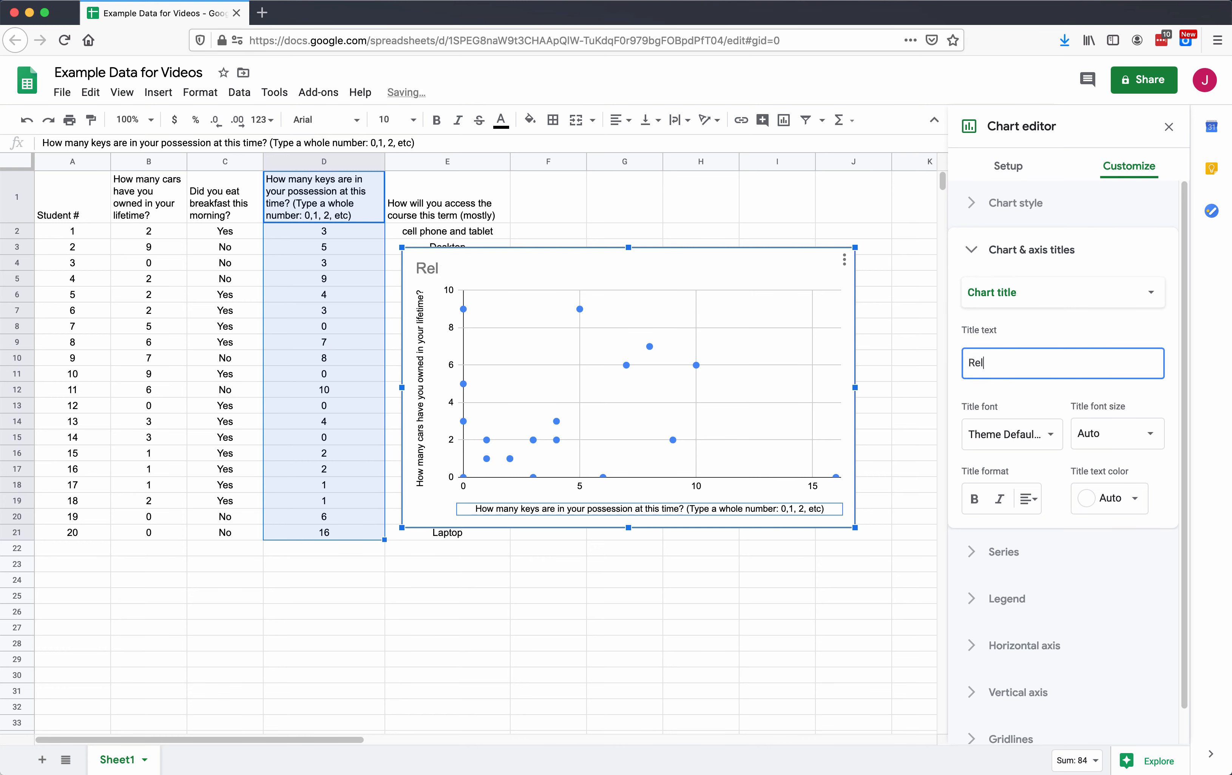
{"action": "type", "text": "ationship be"}
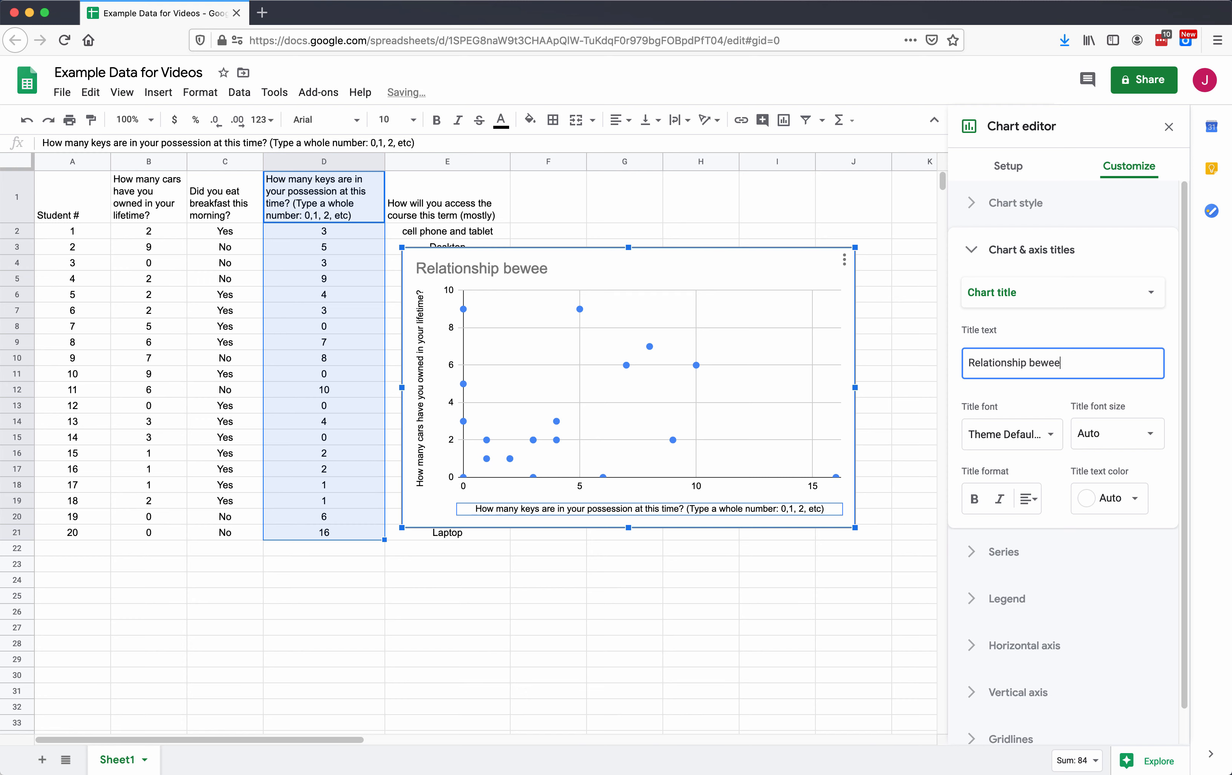
{"action": "type", "text": "tween keys and ca"}
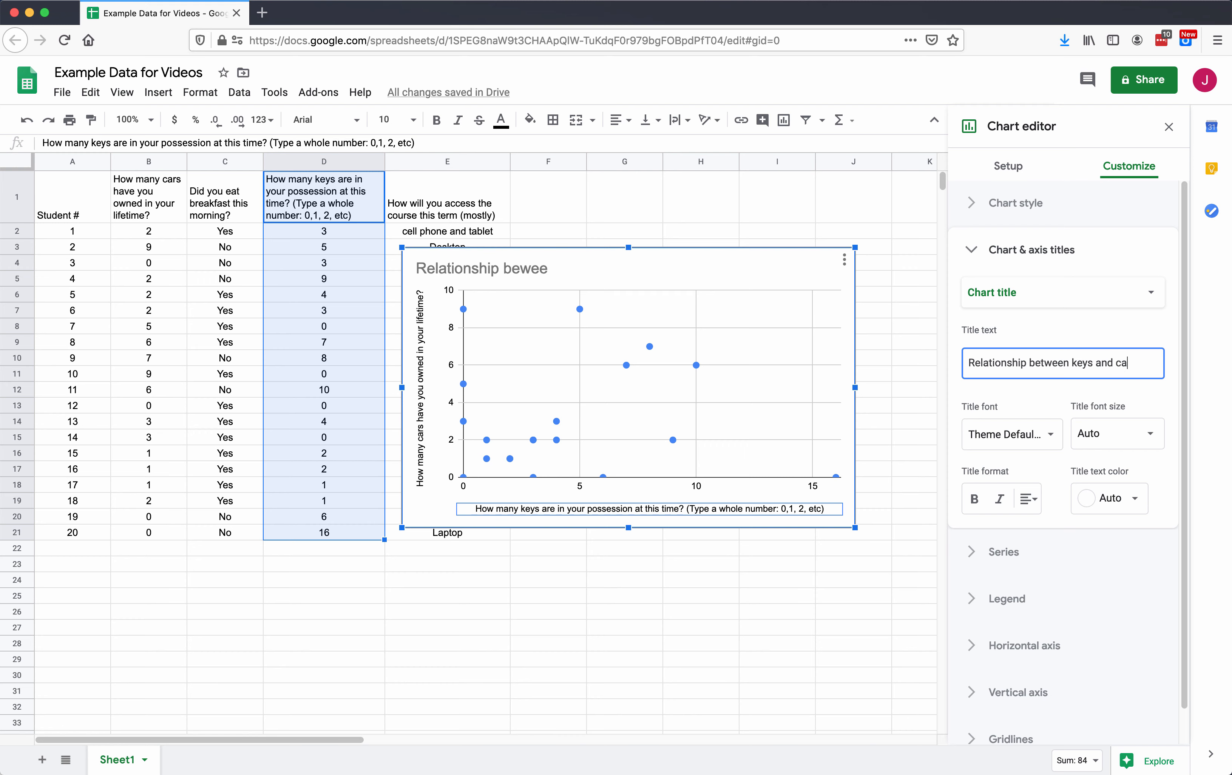
{"action": "type", "text": "rs owned"}
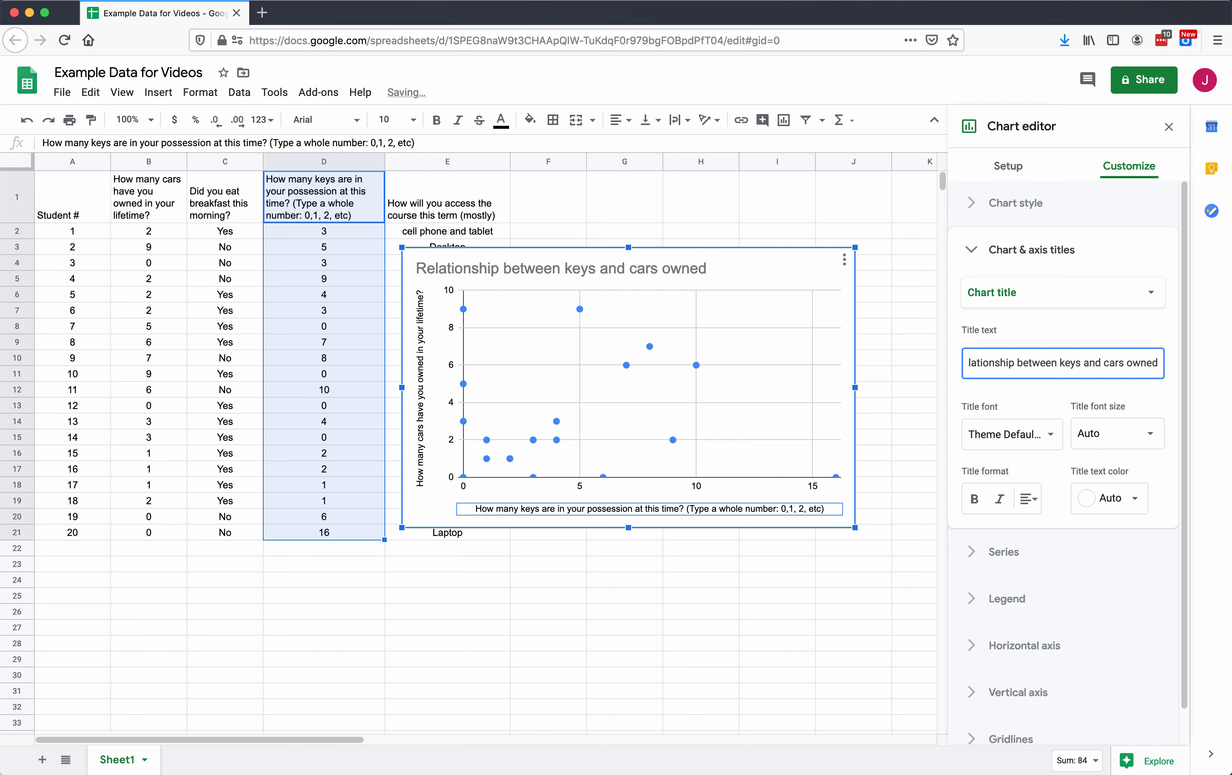
{"action": "type", "text": " (student"}
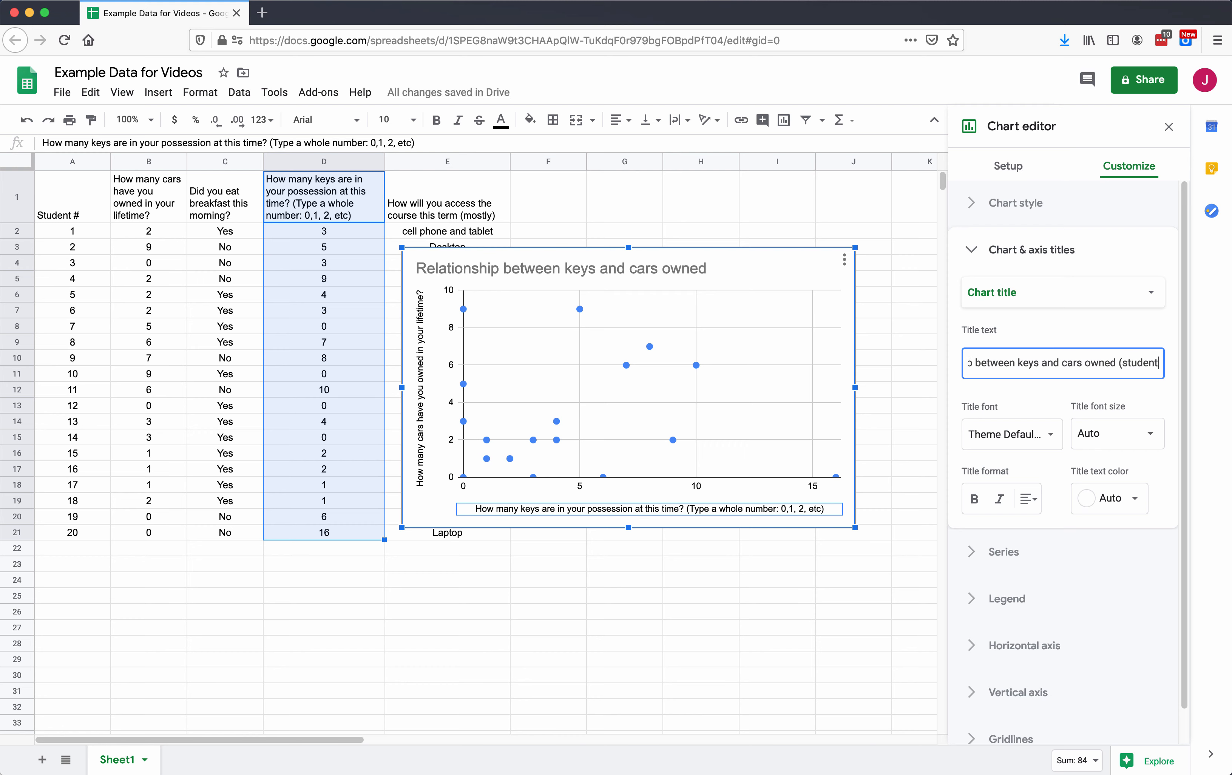
{"action": "type", "text": "s)"}
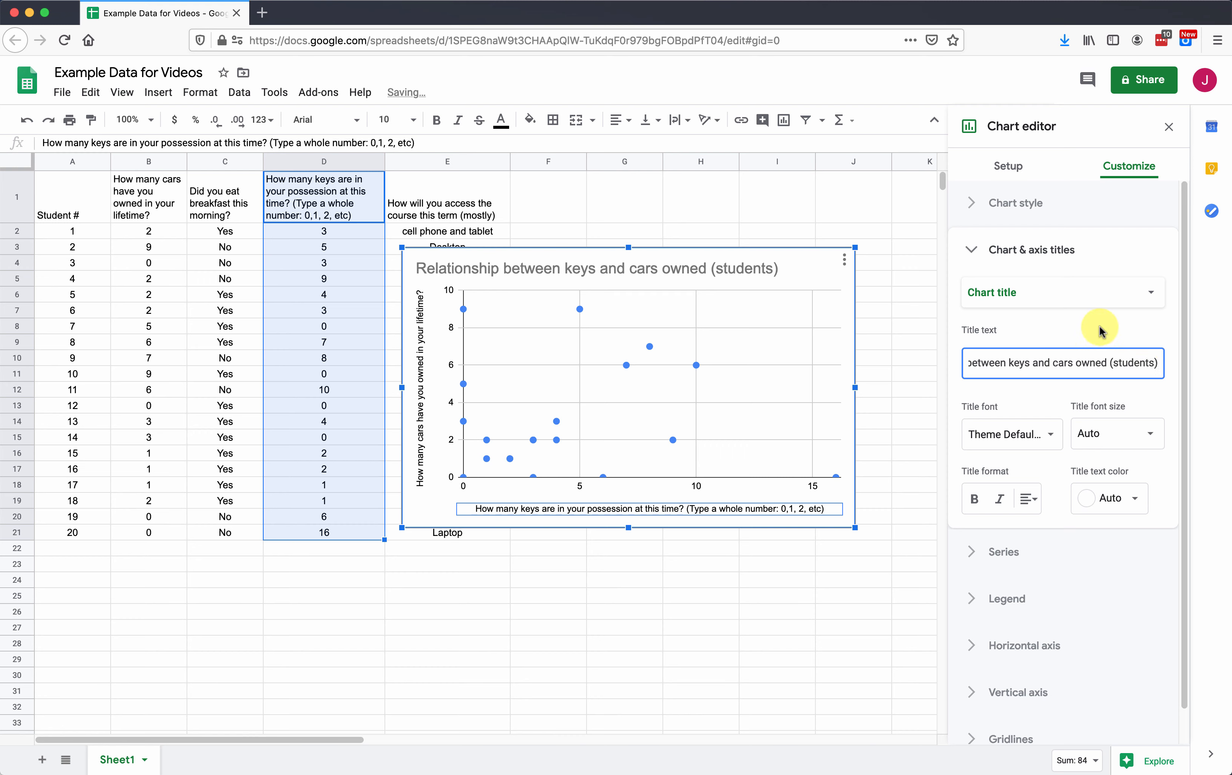
Set the horizontal axis title to "# of keys in your posession"
{"action": "left_click", "coordinate": [1032, 289]}
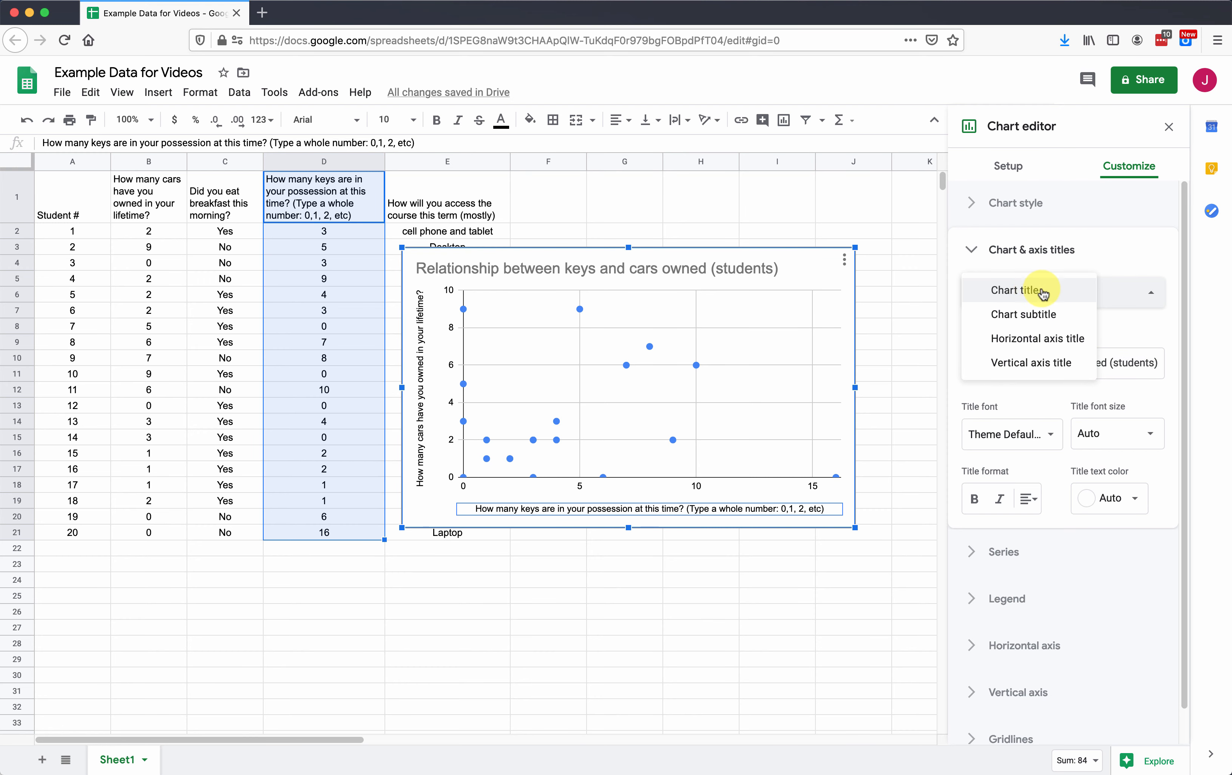
{"action": "left_click", "coordinate": [1043, 343]}
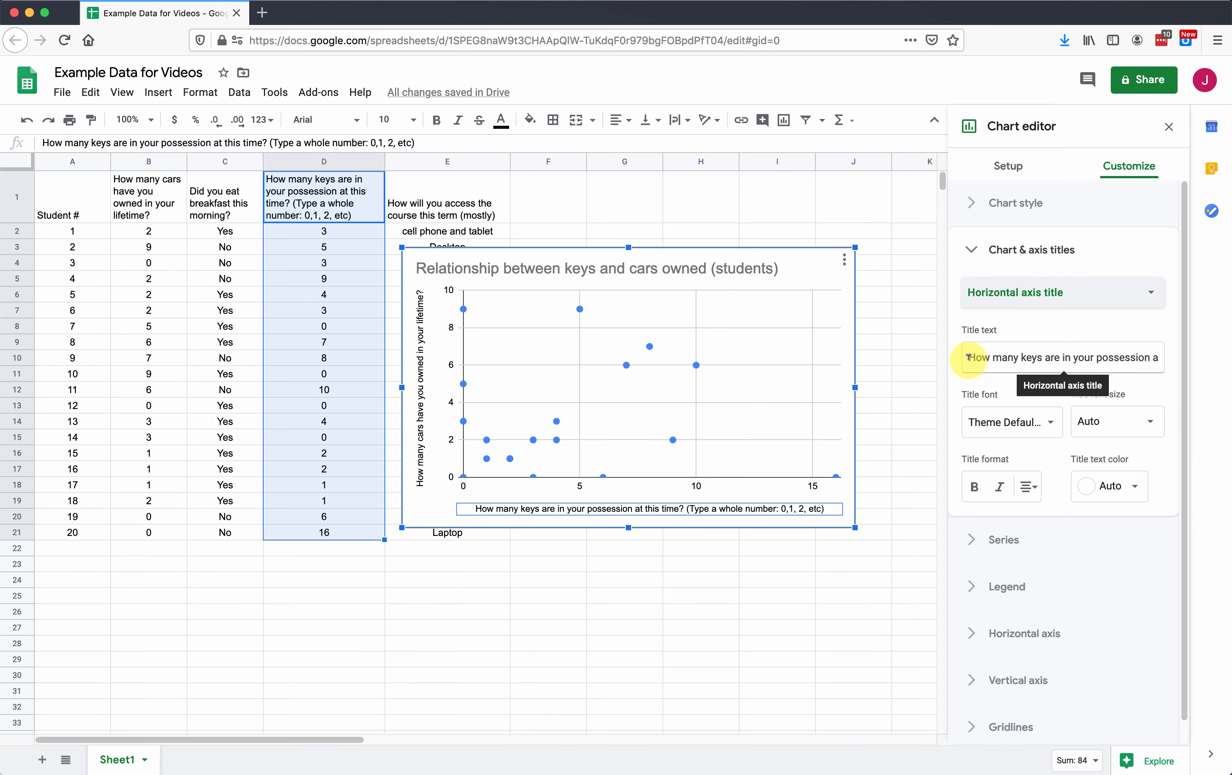
{"action": "left_click_drag", "start_coordinate": [965, 358], "coordinate": [1159, 357]}
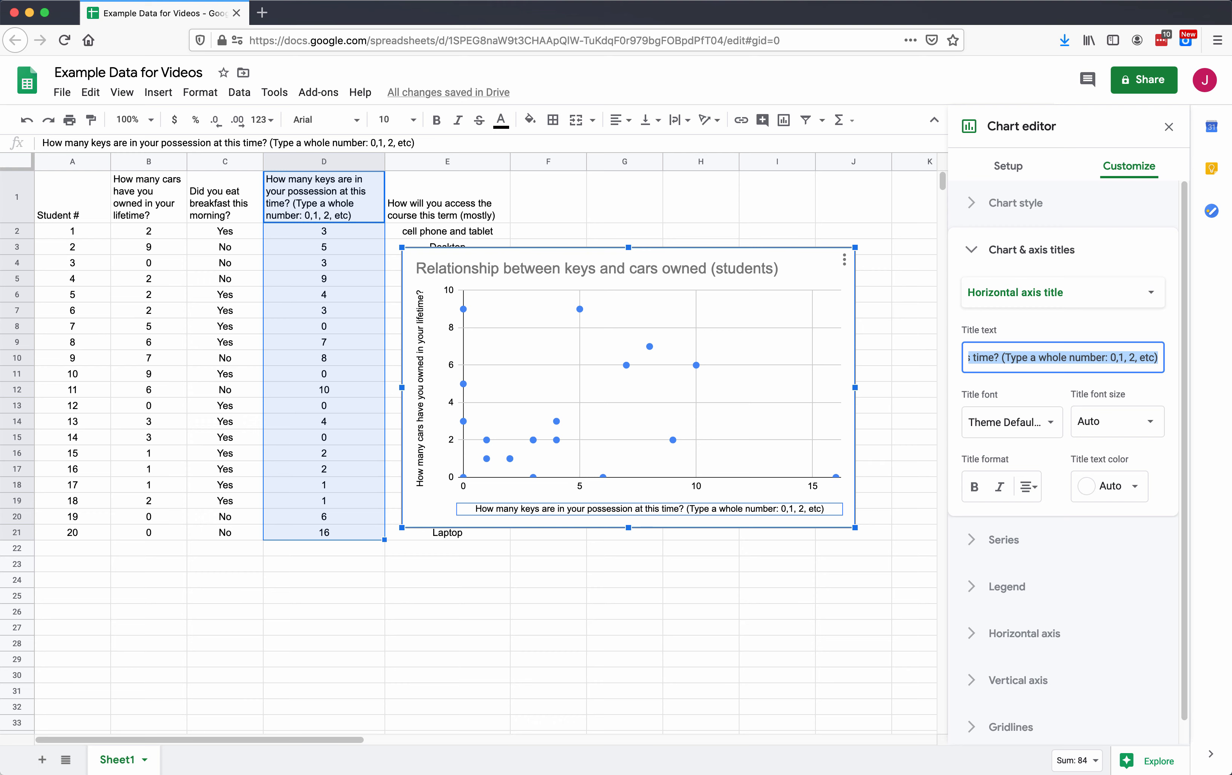
{"action": "type", "text": "# of keys i"}
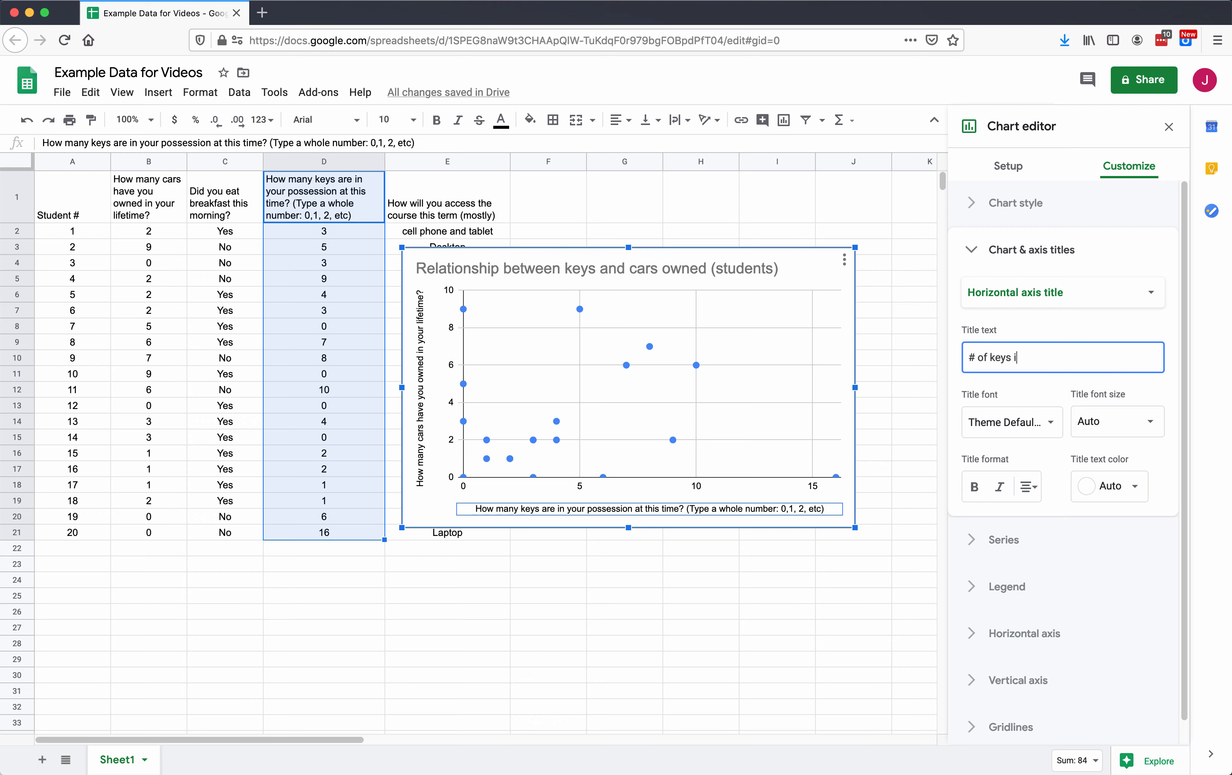
{"action": "type", "text": "n your posession"}
Set the vertical axis title to "Cars owned in your lifetime (count)" and close the chart editor
{"action": "left_click", "coordinate": [419, 433]}
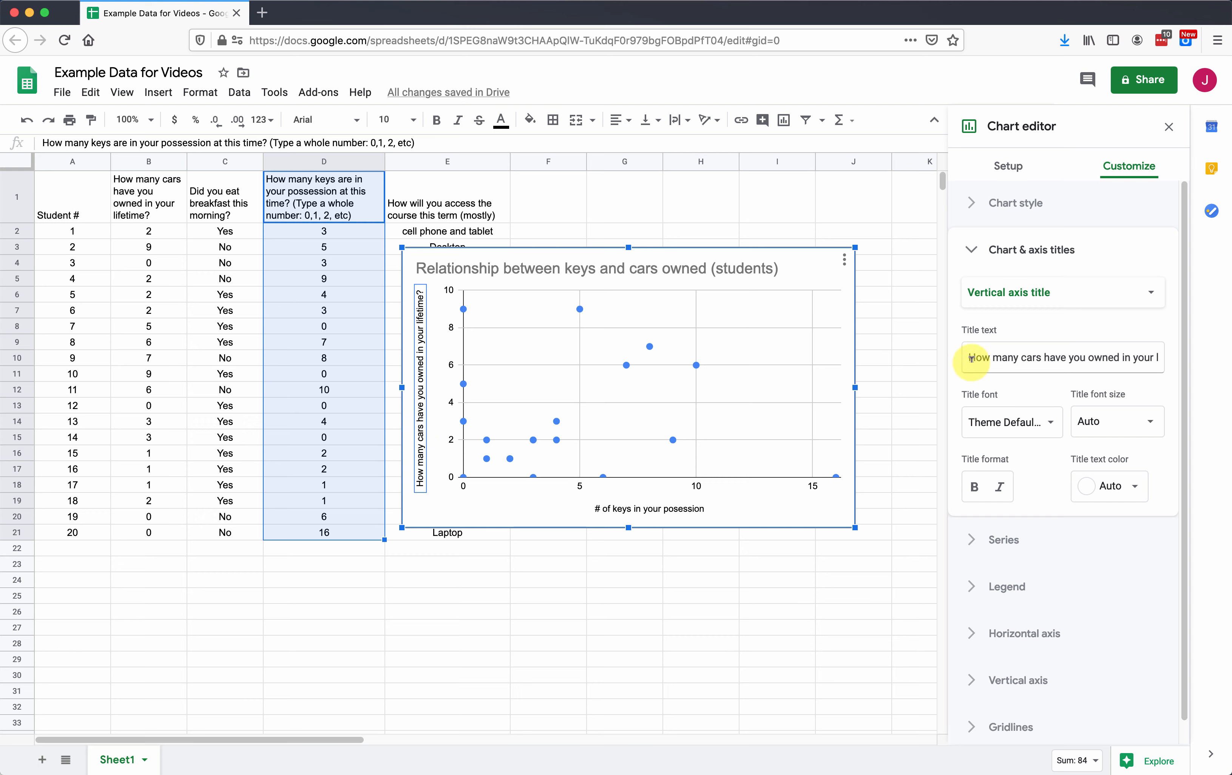
{"action": "left_click_drag", "start_coordinate": [967, 357], "coordinate": [1231, 357]}
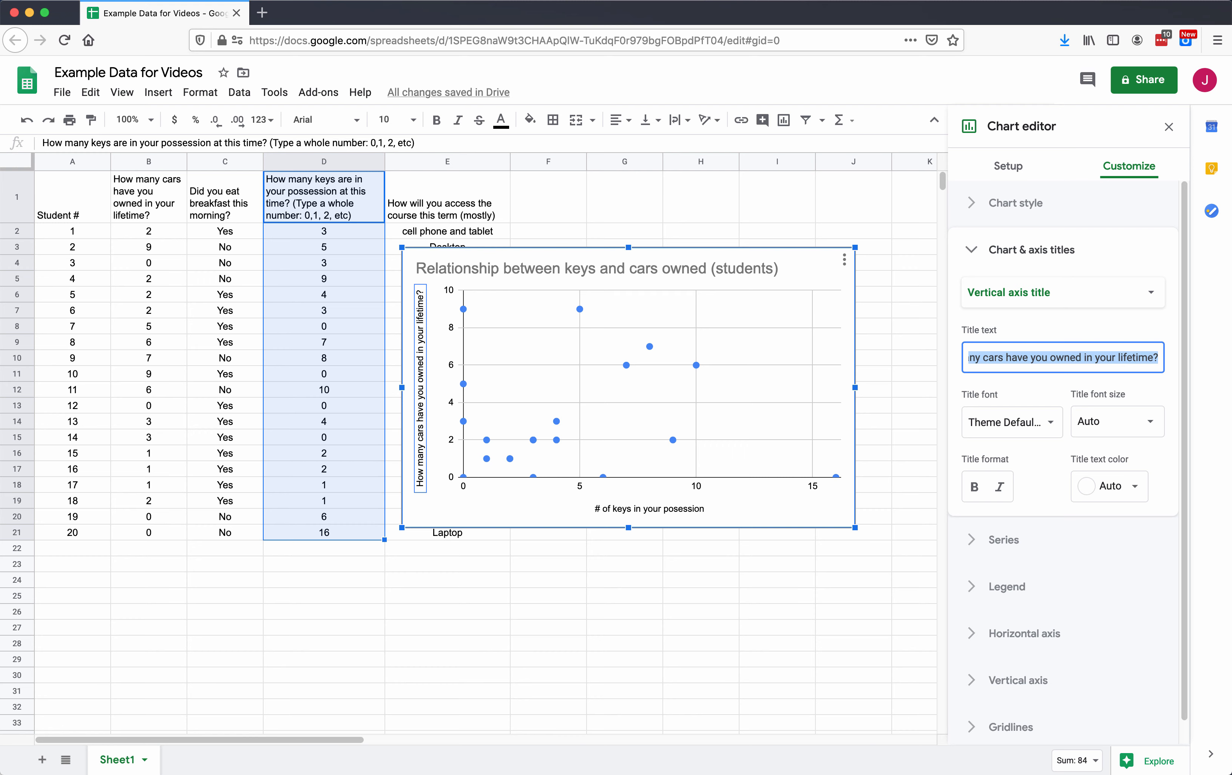
{"action": "left_click", "coordinate": [1080, 369]}
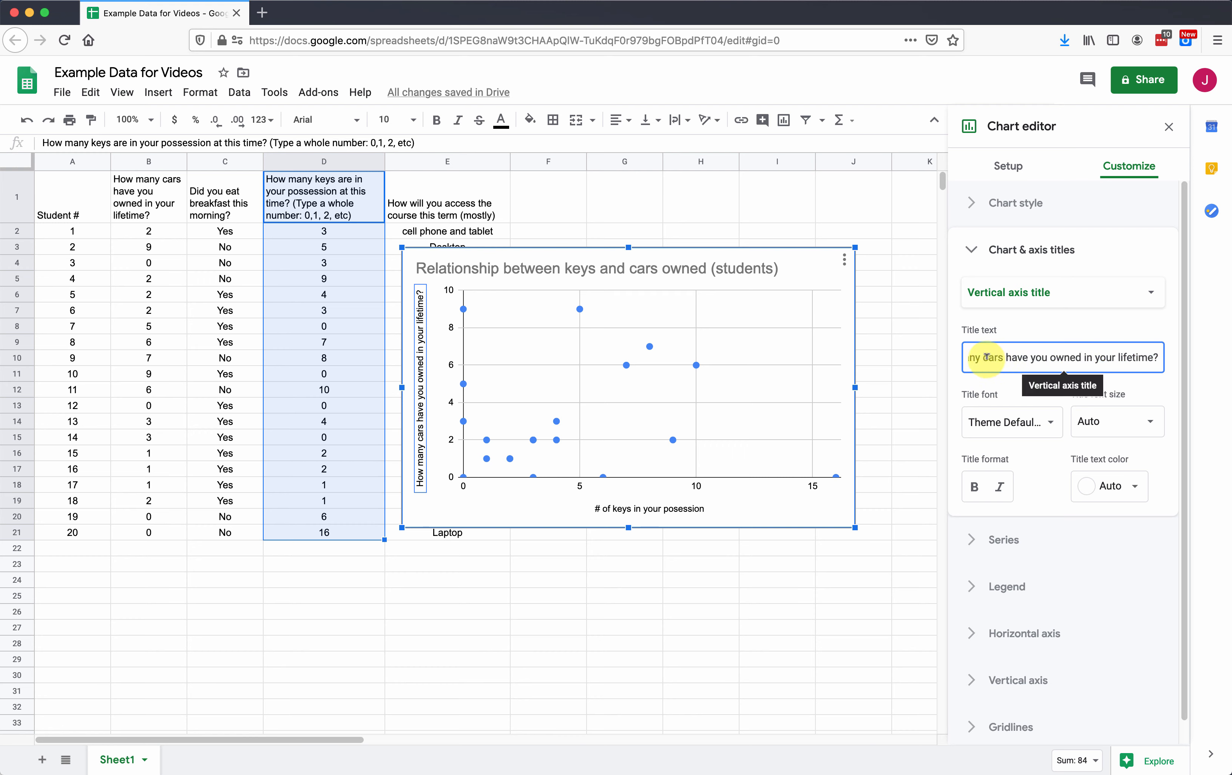
{"action": "left_click_drag", "start_coordinate": [986, 357], "coordinate": [914, 353]}
{"action": "type", "text": "C"}
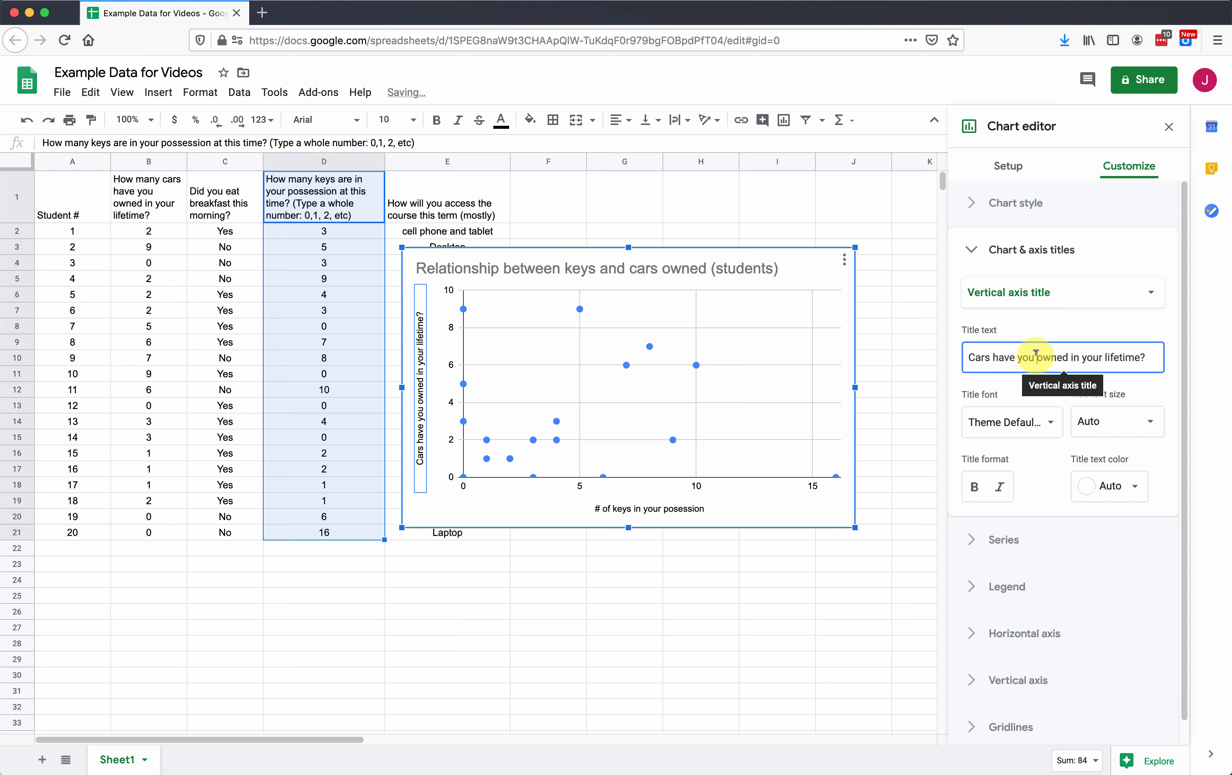
{"action": "left_click_drag", "start_coordinate": [1035, 353], "coordinate": [993, 356]}
{"action": "key", "text": "BackSpace"}
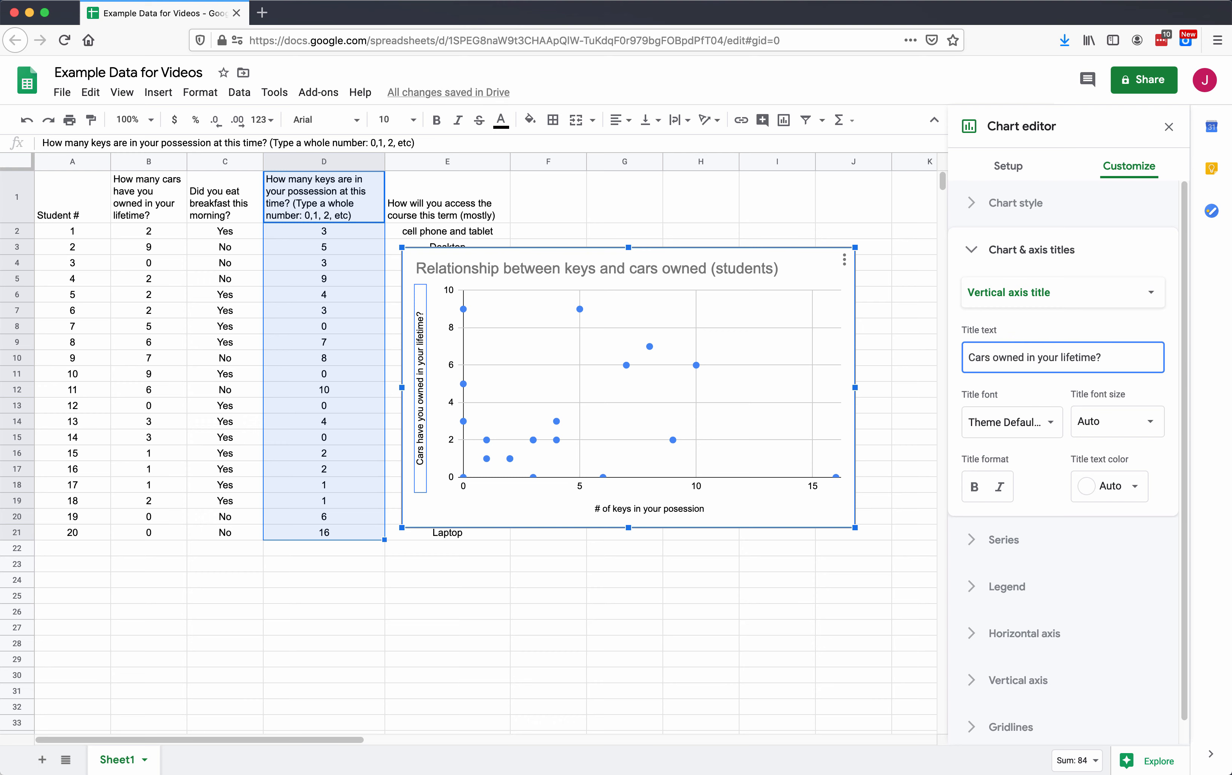
{"action": "key", "text": "BackSpace"}
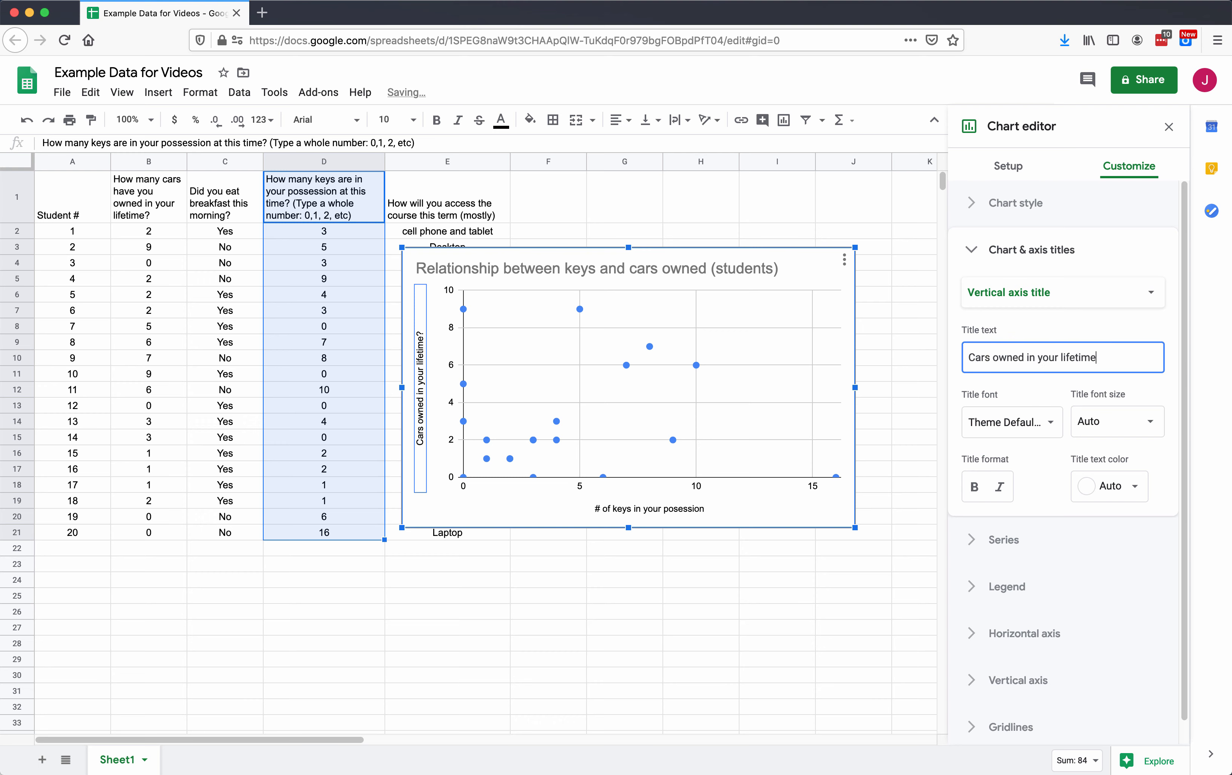
{"action": "type", "text": "(count"}
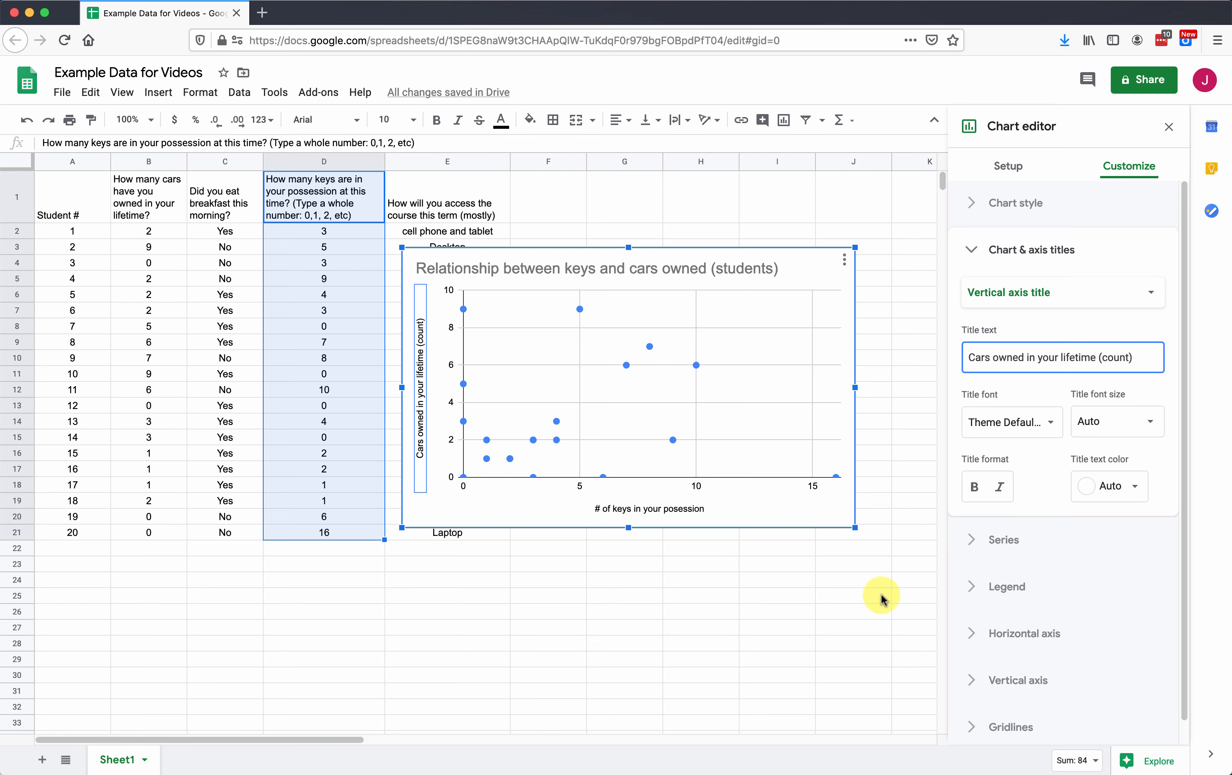
{"action": "left_click", "coordinate": [864, 597]}
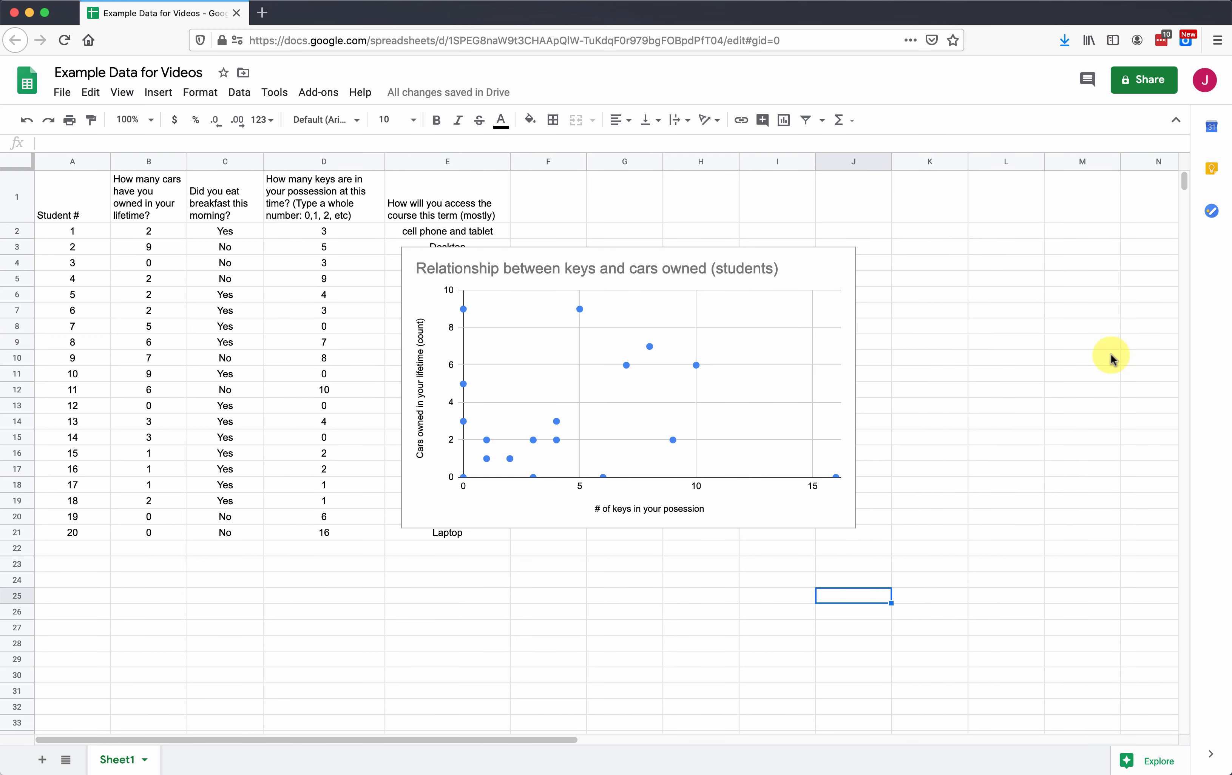
Enlarge the scatter chart and reposition it so it spans columns C to J and rows 2 to 25
{"action": "left_click", "coordinate": [744, 515]}
{"action": "double_click", "coordinate": [757, 518]}
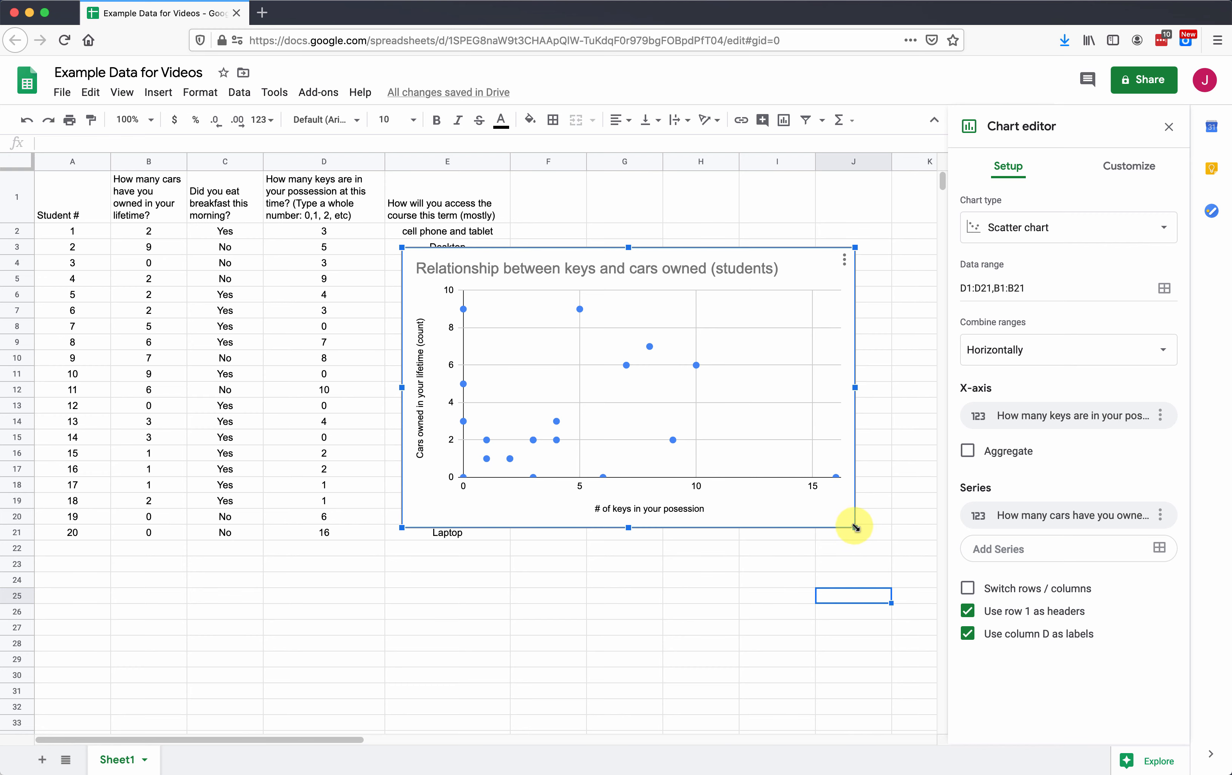
{"action": "left_click_drag", "start_coordinate": [855, 526], "coordinate": [908, 605]}
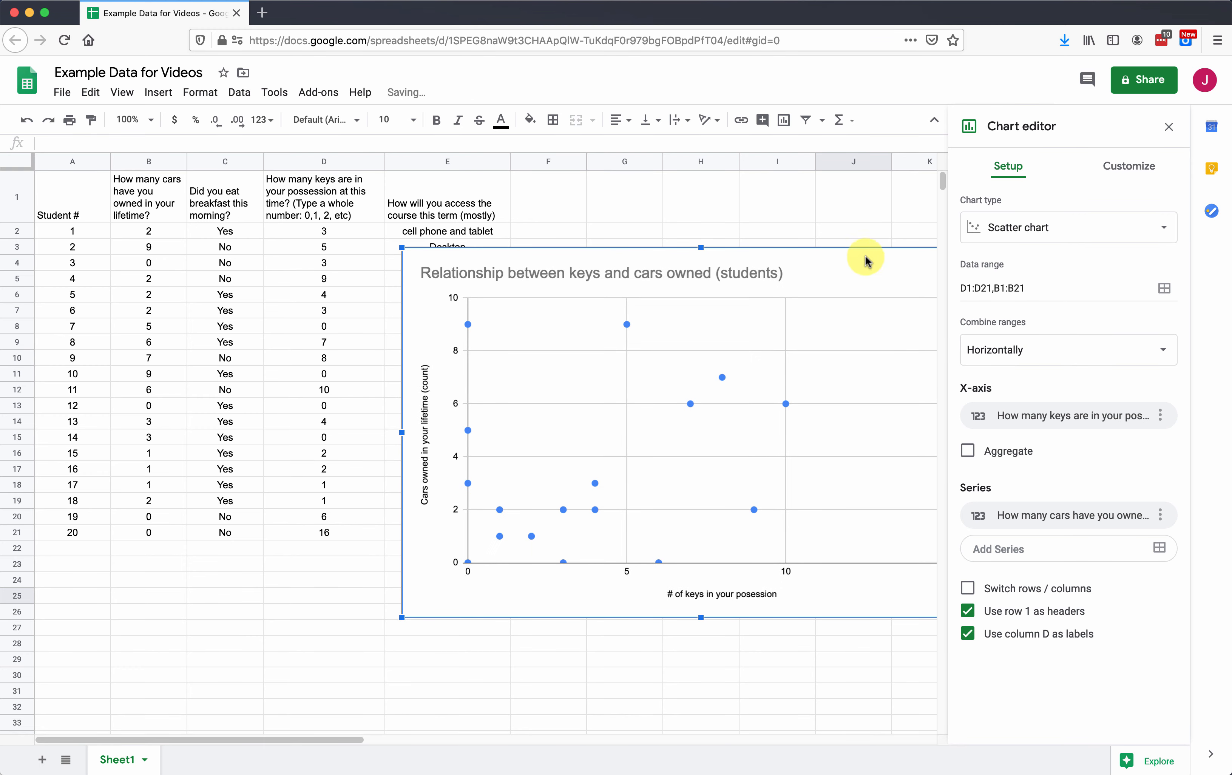
{"action": "left_click_drag", "start_coordinate": [865, 258], "coordinate": [698, 242]}
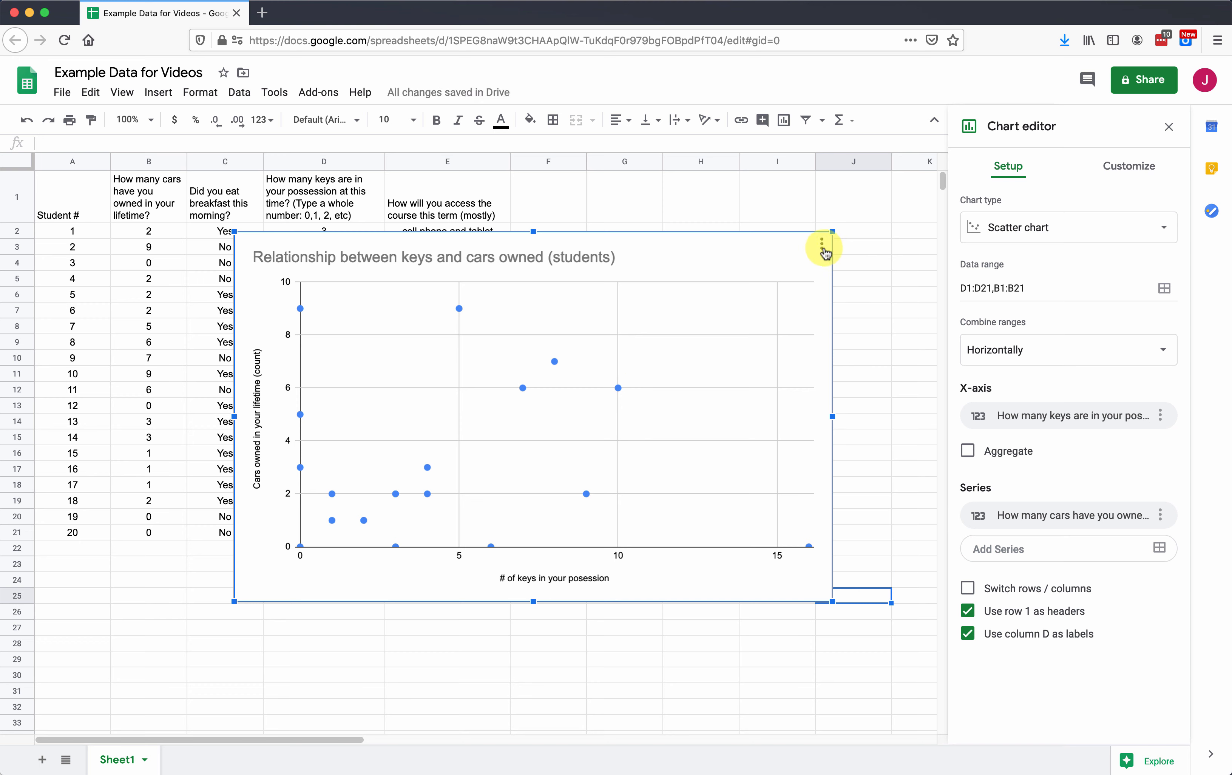
{"action": "left_click", "coordinate": [822, 245]}
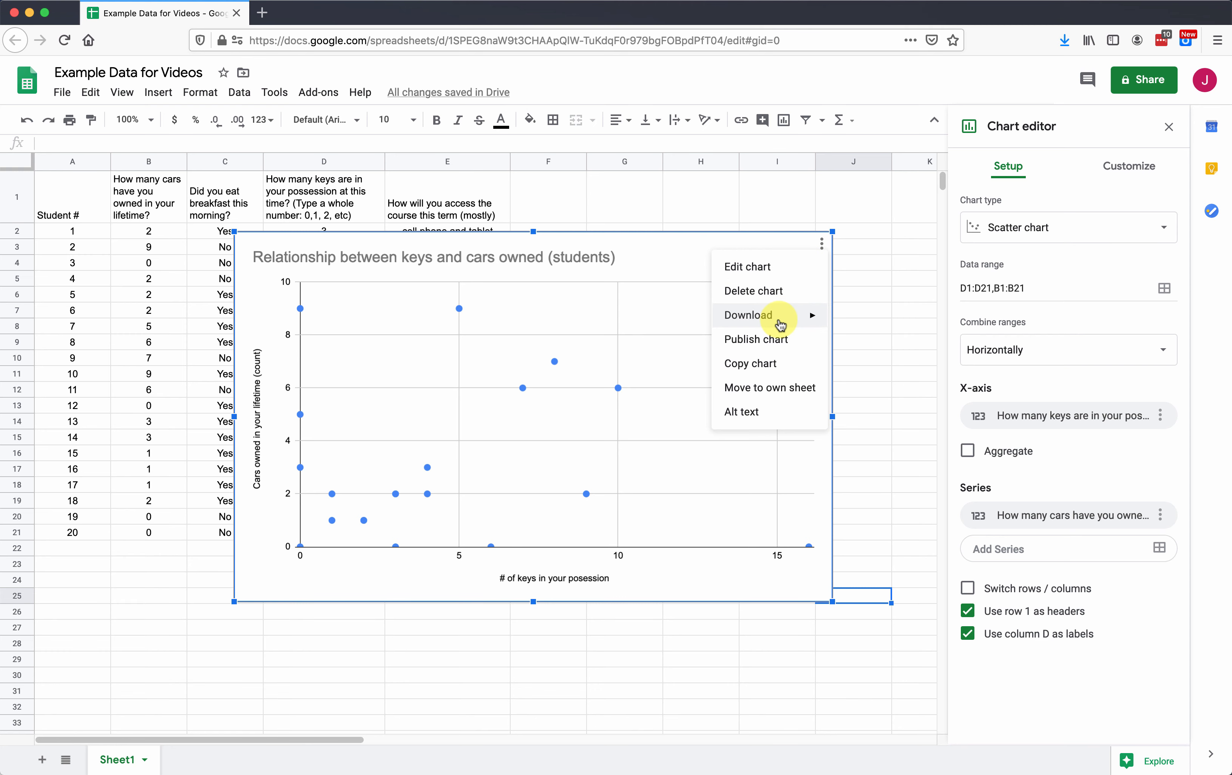
{"action": "mouse_move", "coordinate": [780, 324]}
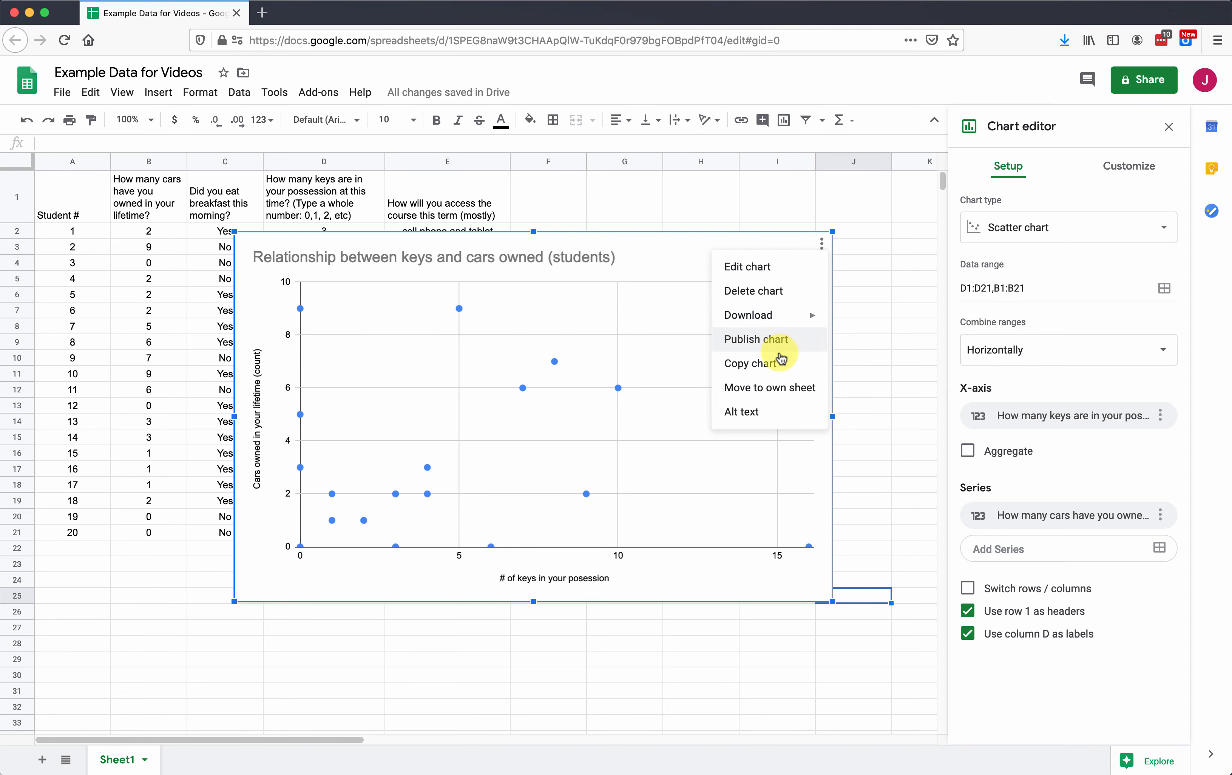
{"action": "left_click", "coordinate": [653, 241]}
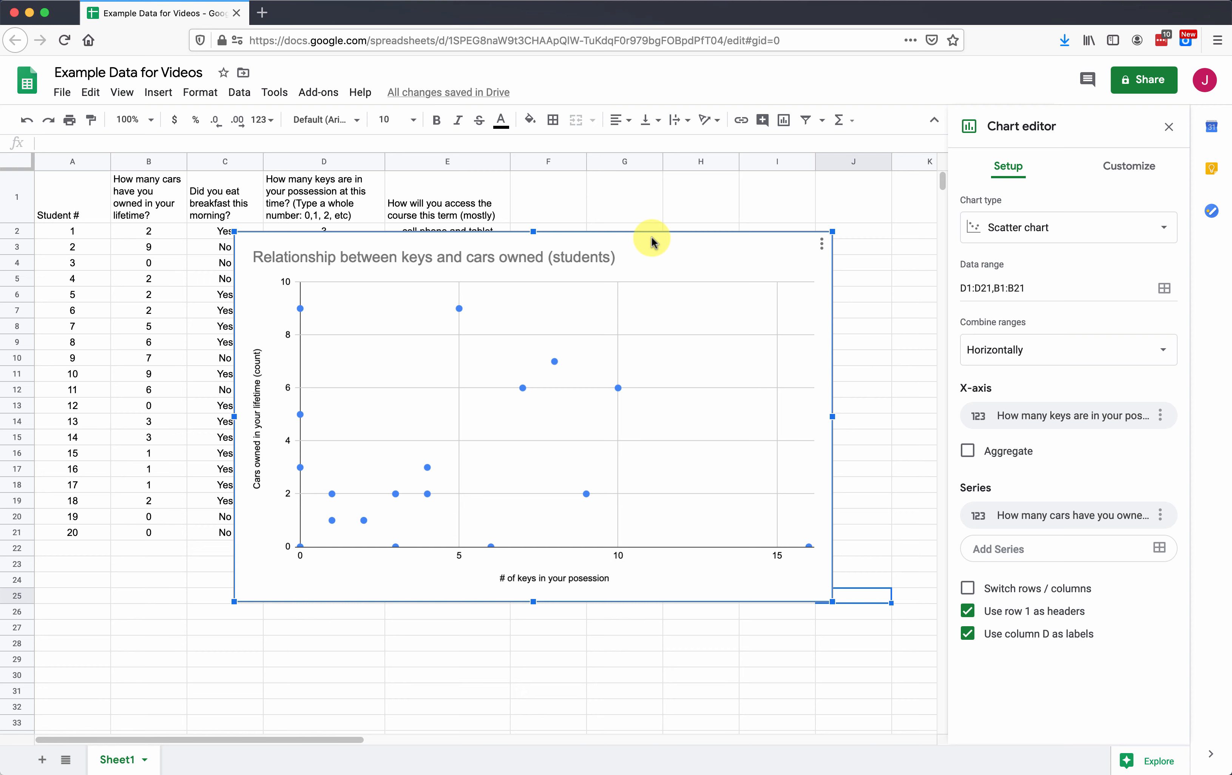